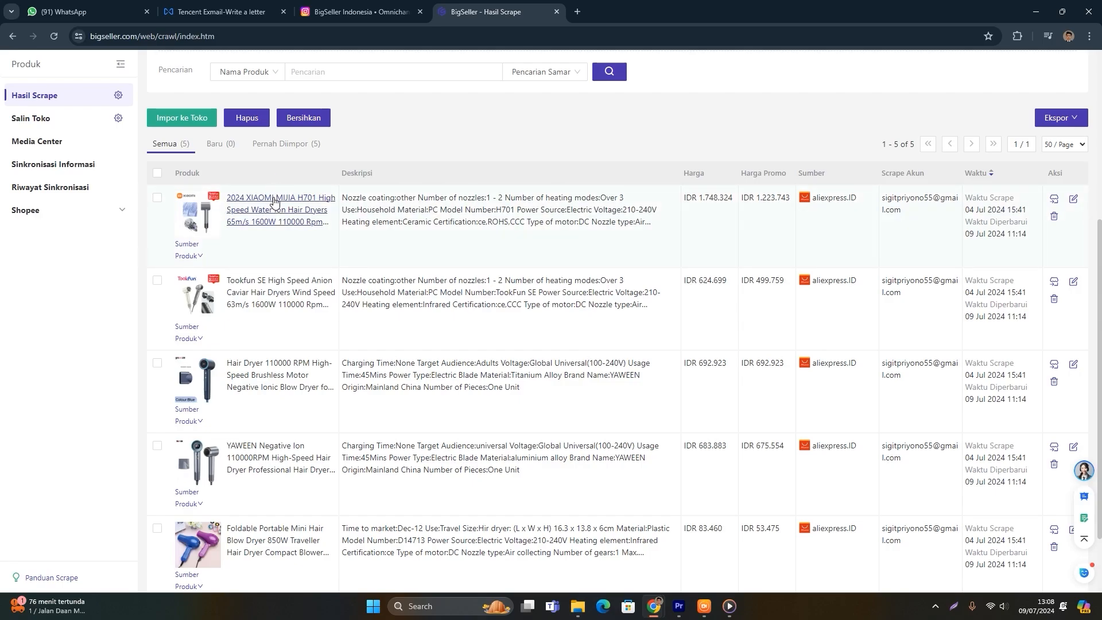
Import all scraped products to the Shopee store Boyolali Alumunium and open its draft list
{"action": "scroll", "coordinate": [276, 207], "scroll_direction": "up", "scroll_amount": 3}
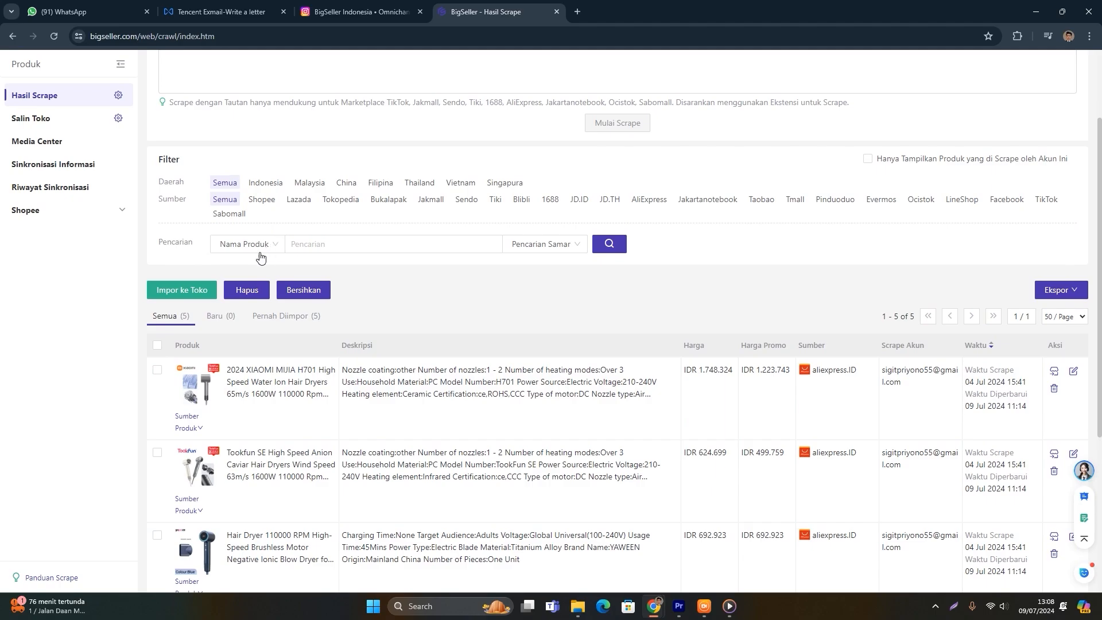
{"action": "left_click", "coordinate": [157, 346]}
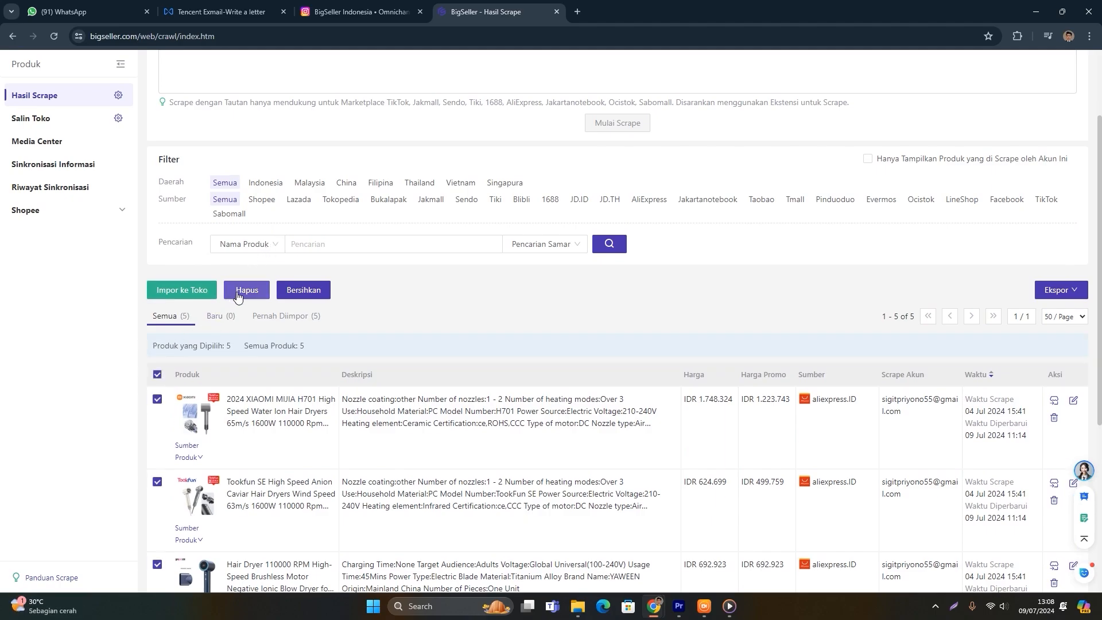
{"action": "left_click", "coordinate": [191, 294]}
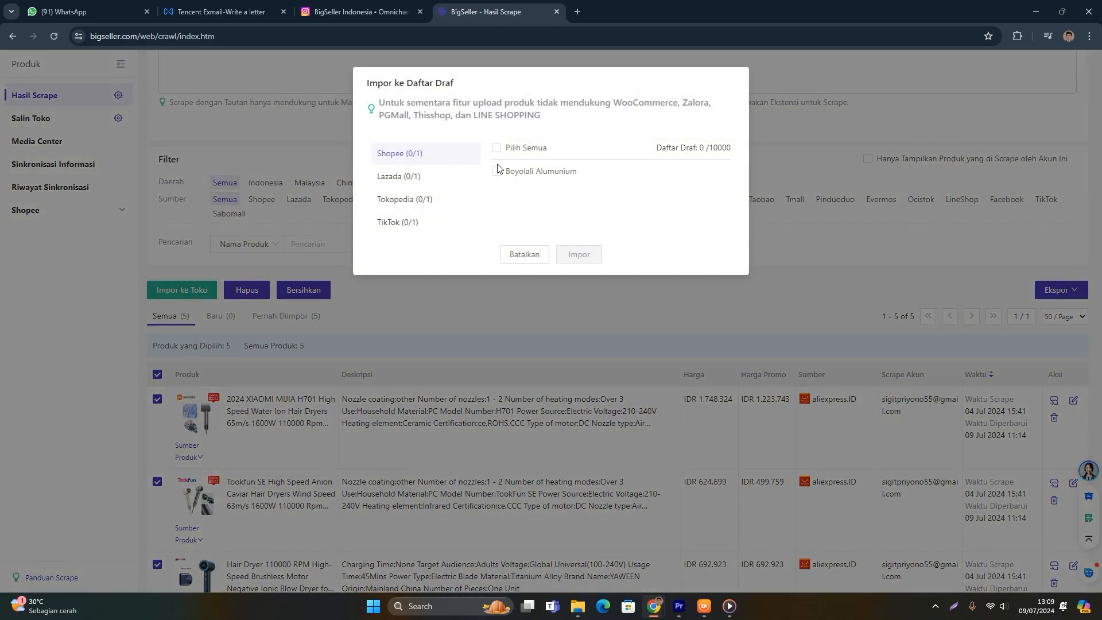
{"action": "left_click", "coordinate": [497, 172]}
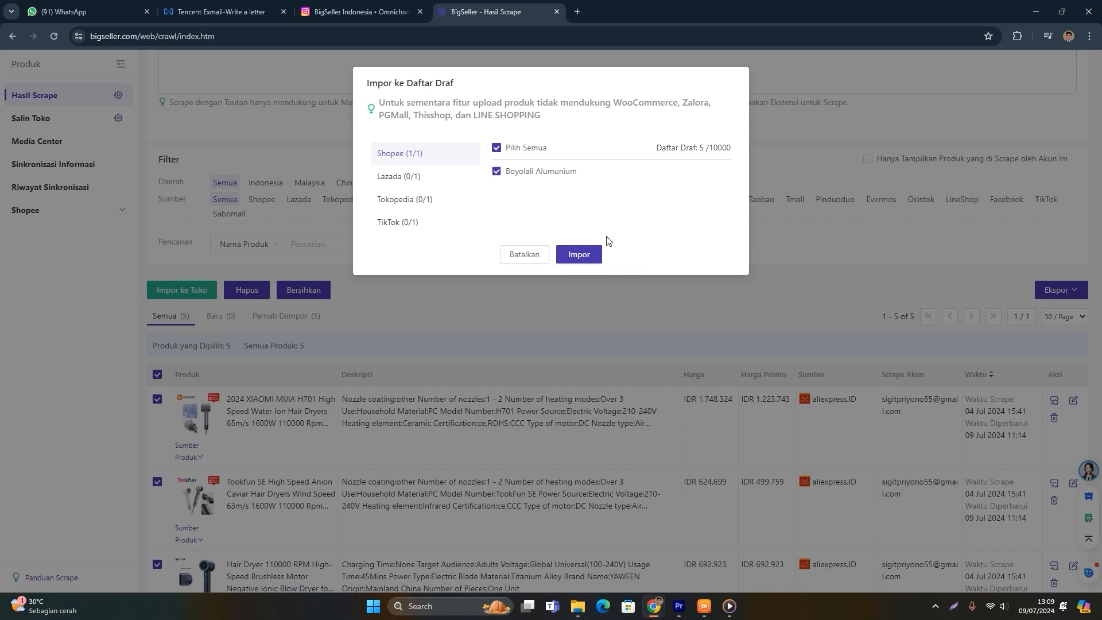
{"action": "left_click", "coordinate": [586, 253]}
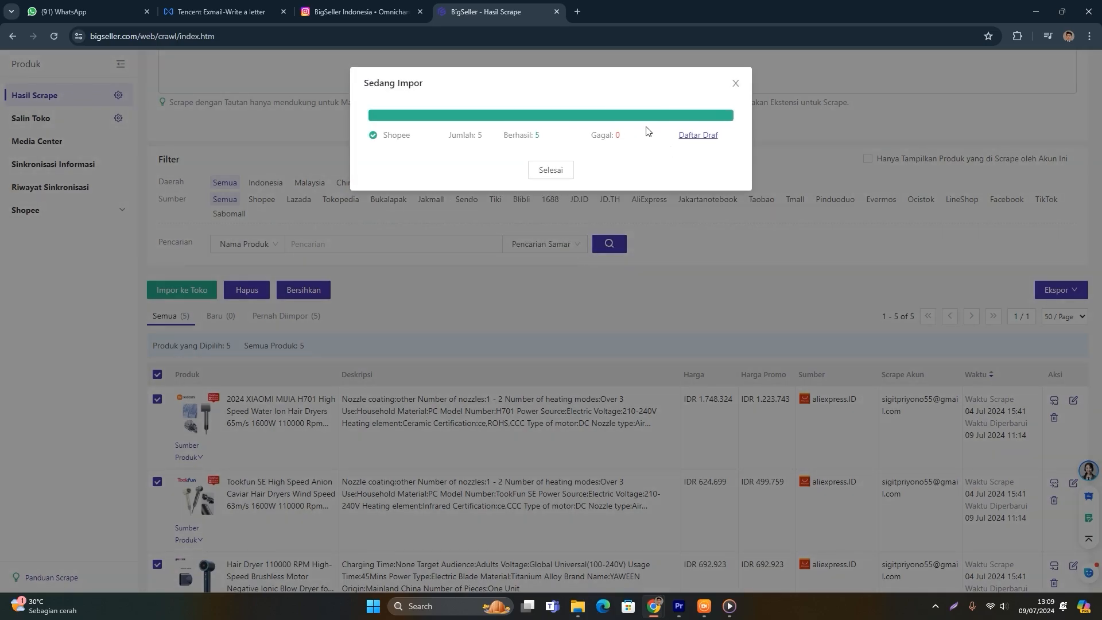
{"action": "left_click", "coordinate": [697, 136]}
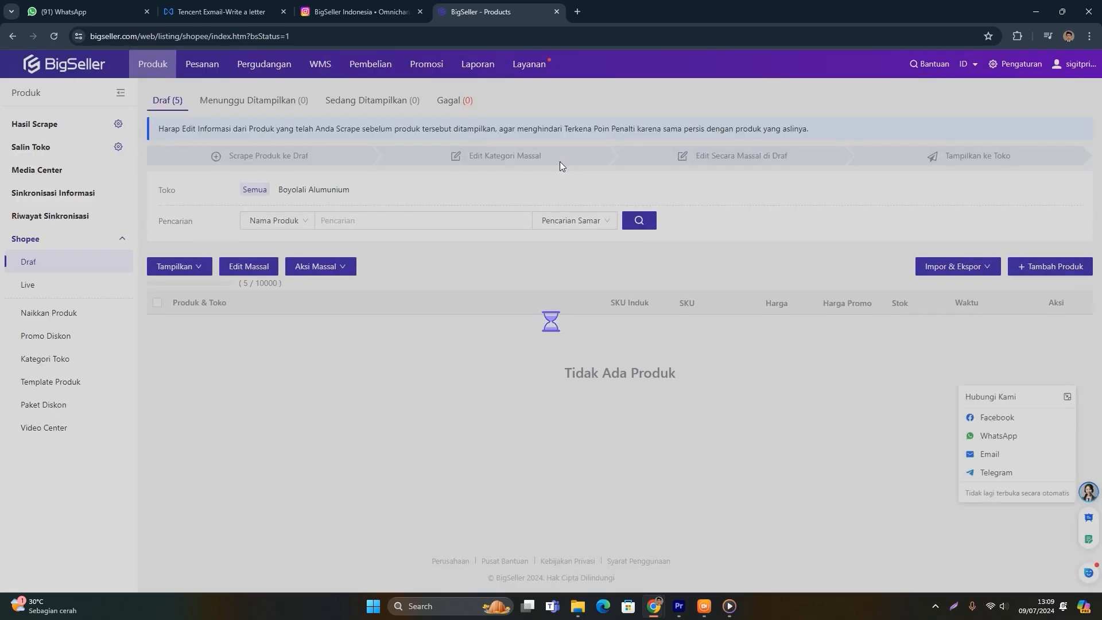
Look through the imported hair dryer products in the Shopee draft list
{"action": "scroll", "coordinate": [492, 251], "scroll_direction": "down", "scroll_amount": 5}
{"action": "scroll", "coordinate": [491, 253], "scroll_direction": "down", "scroll_amount": 2}
{"action": "scroll", "coordinate": [491, 253], "scroll_direction": "up", "scroll_amount": 6}
{"action": "scroll", "coordinate": [491, 249], "scroll_direction": "up", "scroll_amount": 2}
{"action": "scroll", "coordinate": [491, 249], "scroll_direction": "down", "scroll_amount": 5}
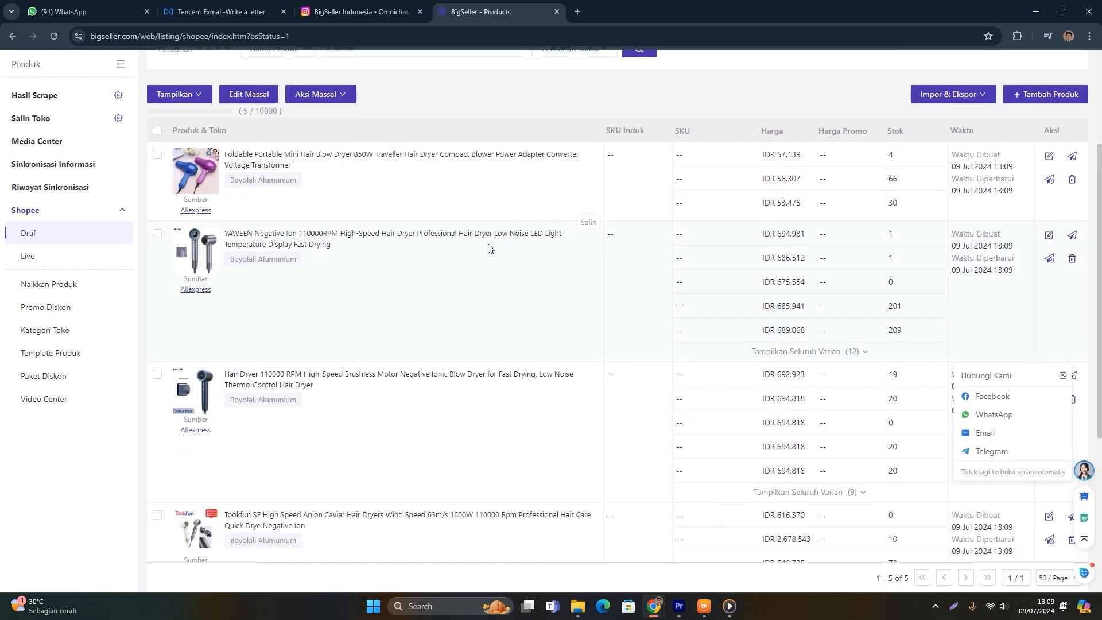
{"action": "scroll", "coordinate": [489, 247], "scroll_direction": "up", "scroll_amount": 2}
{"action": "scroll", "coordinate": [481, 232], "scroll_direction": "down", "scroll_amount": 1}
{"action": "scroll", "coordinate": [401, 228], "scroll_direction": "up", "scroll_amount": 1}
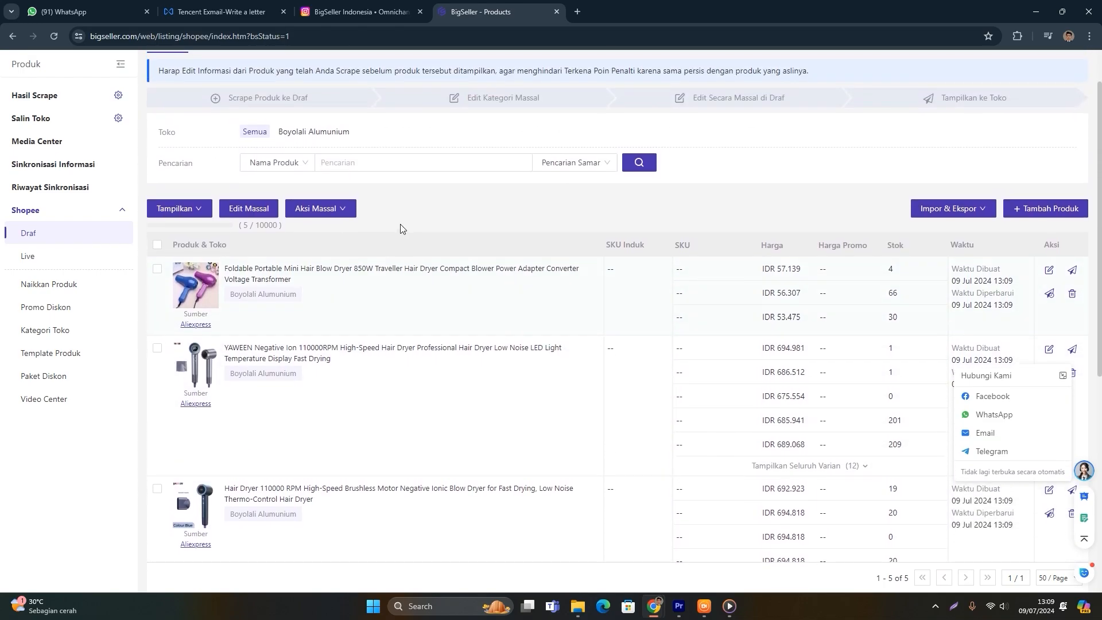
{"action": "scroll", "coordinate": [425, 228], "scroll_direction": "up", "scroll_amount": 1}
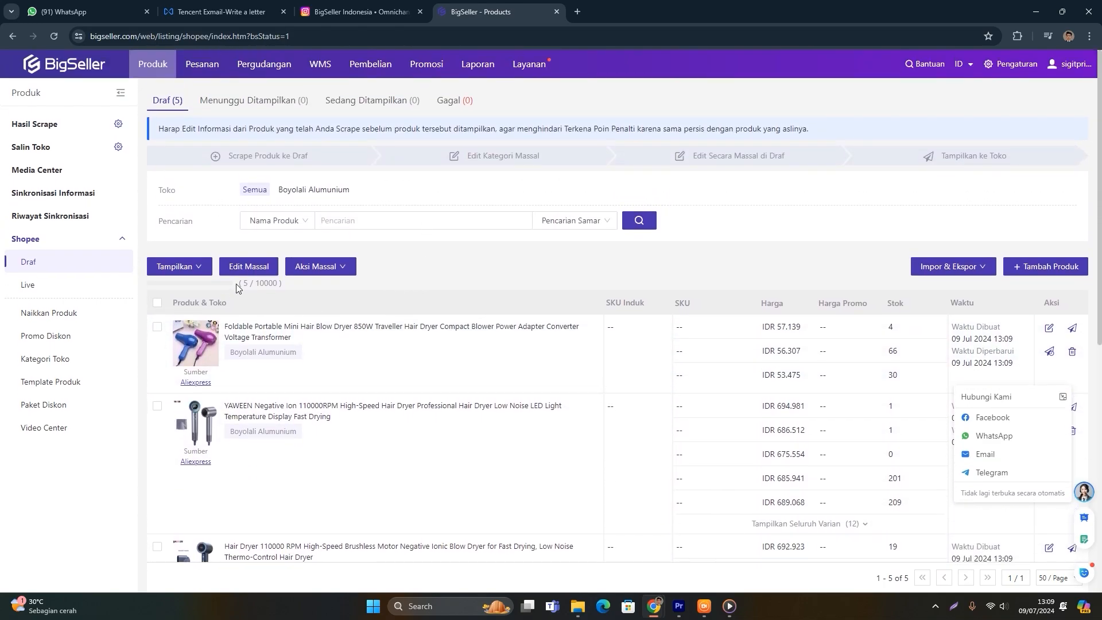
Select all draft products and open them for bulk editing at the category mapping stage
{"action": "left_click", "coordinate": [157, 304]}
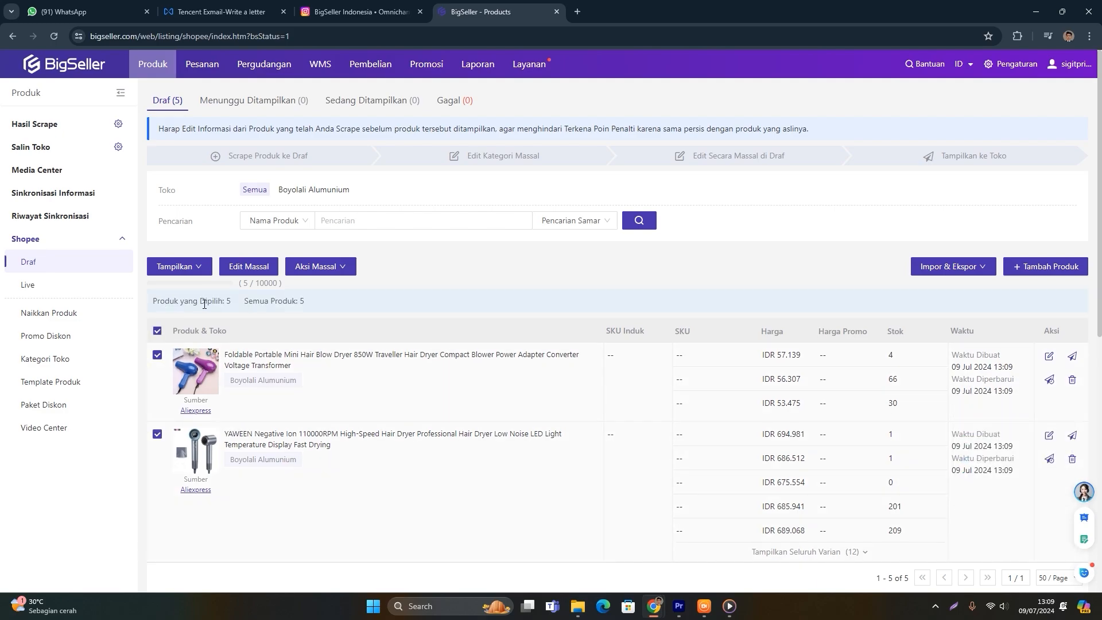
{"action": "left_click", "coordinate": [249, 268]}
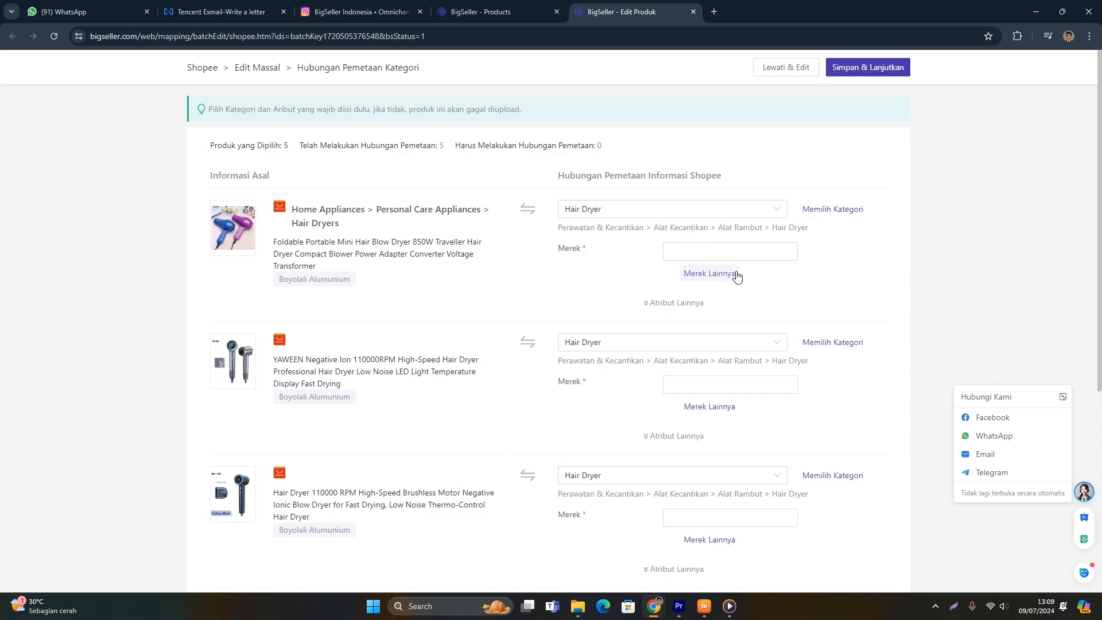
{"action": "scroll", "coordinate": [791, 273], "scroll_direction": "down", "scroll_amount": 6}
{"action": "scroll", "coordinate": [791, 273], "scroll_direction": "up", "scroll_amount": 5}
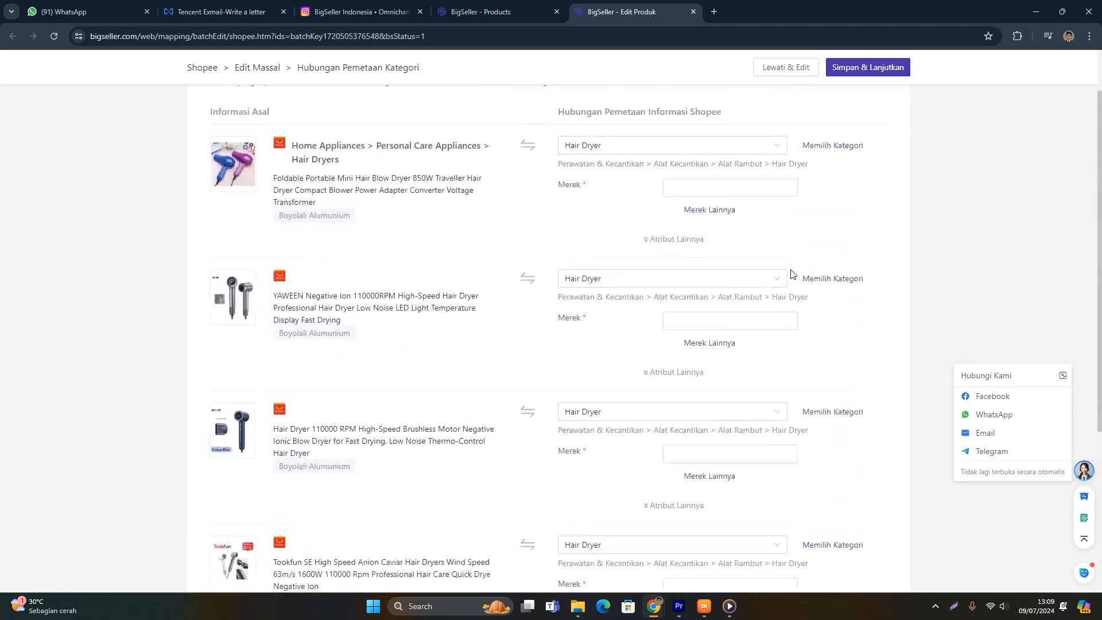
{"action": "scroll", "coordinate": [791, 273], "scroll_direction": "up", "scroll_amount": 1}
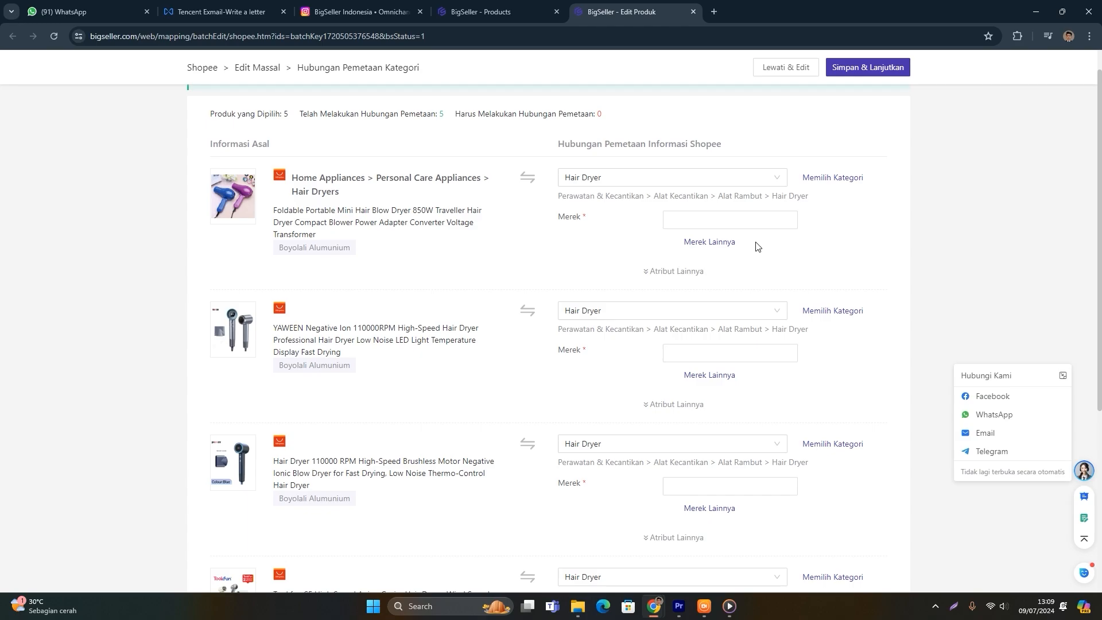
Set the brand of the first two products to "Tidak ada merek" and apply it to the remaining products in the same category
{"action": "left_click", "coordinate": [726, 244]}
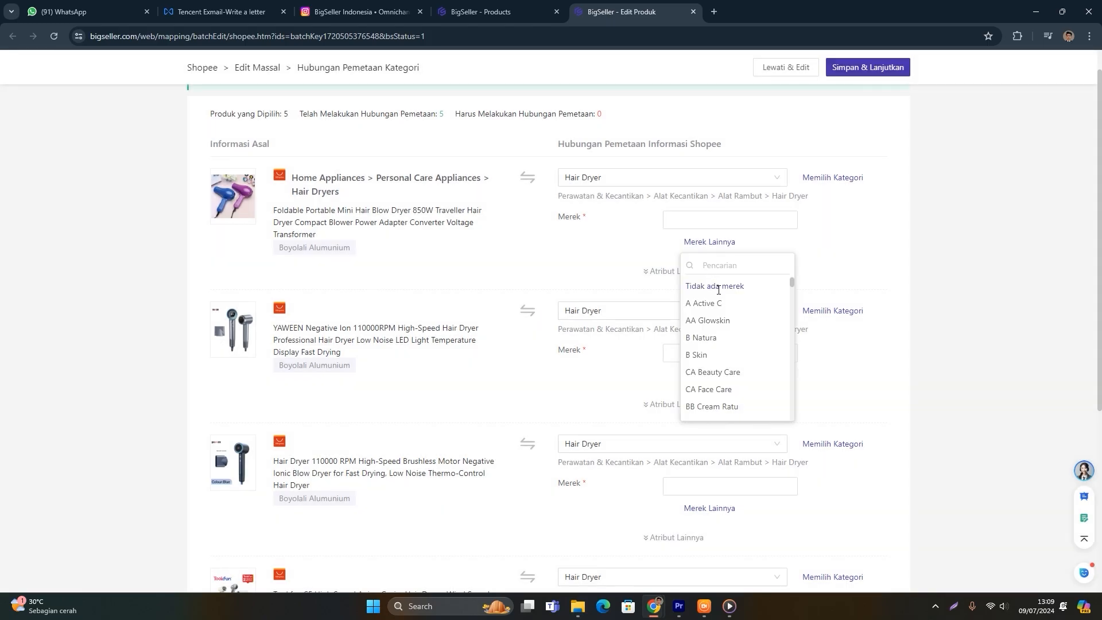
{"action": "left_click", "coordinate": [718, 287]}
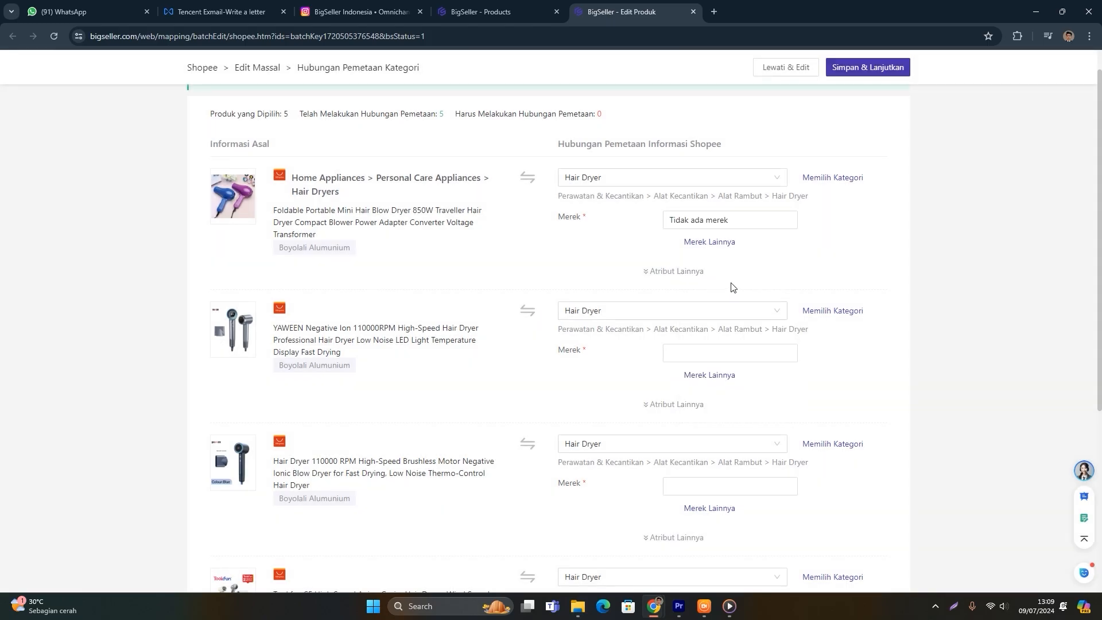
{"action": "left_click", "coordinate": [725, 376]}
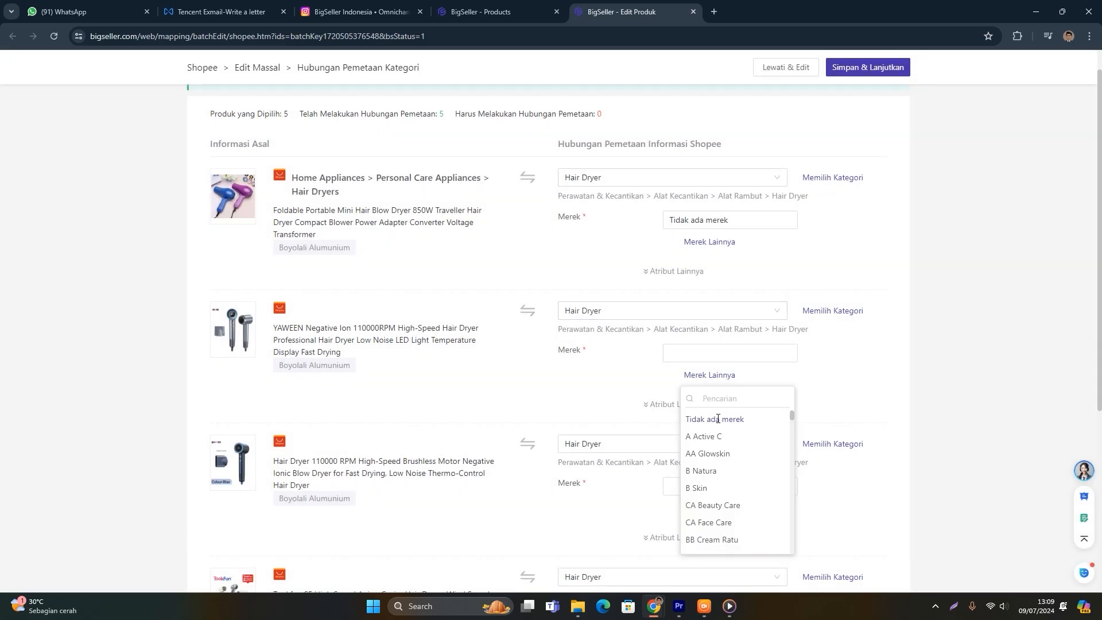
{"action": "left_click", "coordinate": [718, 419]}
{"action": "scroll", "coordinate": [833, 367], "scroll_direction": "down", "scroll_amount": 2}
{"action": "scroll", "coordinate": [885, 296], "scroll_direction": "down", "scroll_amount": 3}
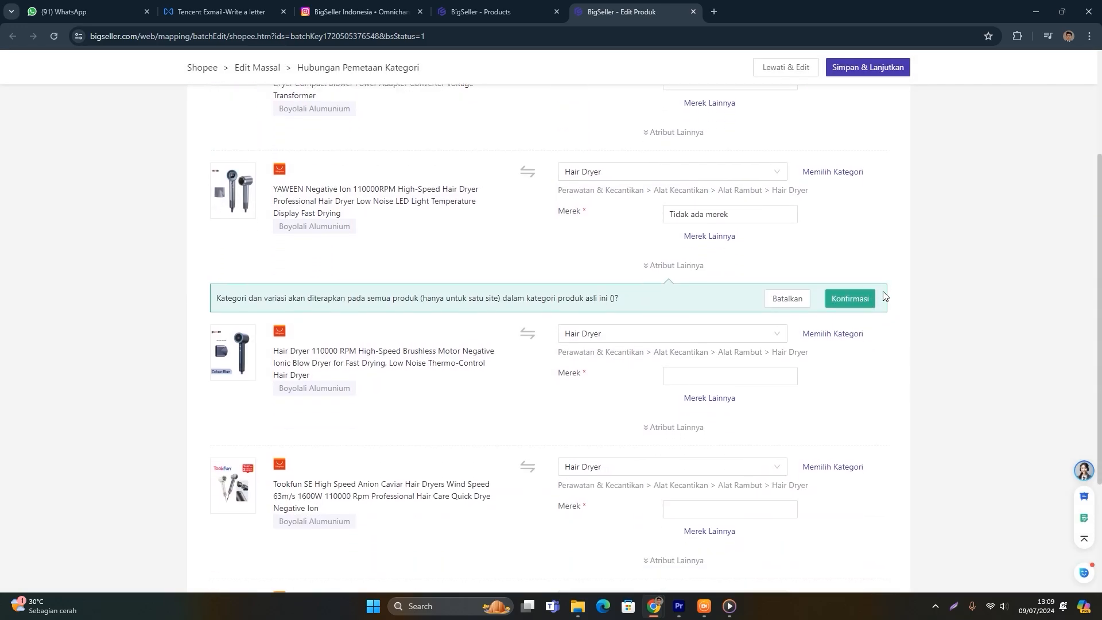
{"action": "scroll", "coordinate": [884, 288], "scroll_direction": "up", "scroll_amount": 3}
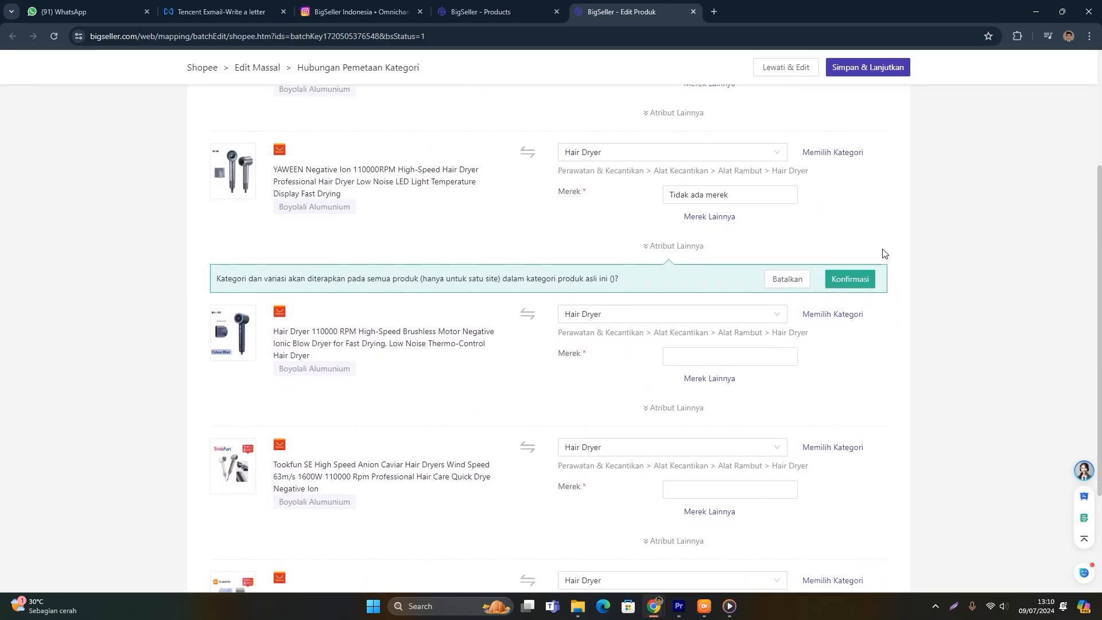
{"action": "scroll", "coordinate": [883, 254], "scroll_direction": "down", "scroll_amount": 1}
{"action": "left_click", "coordinate": [861, 237]}
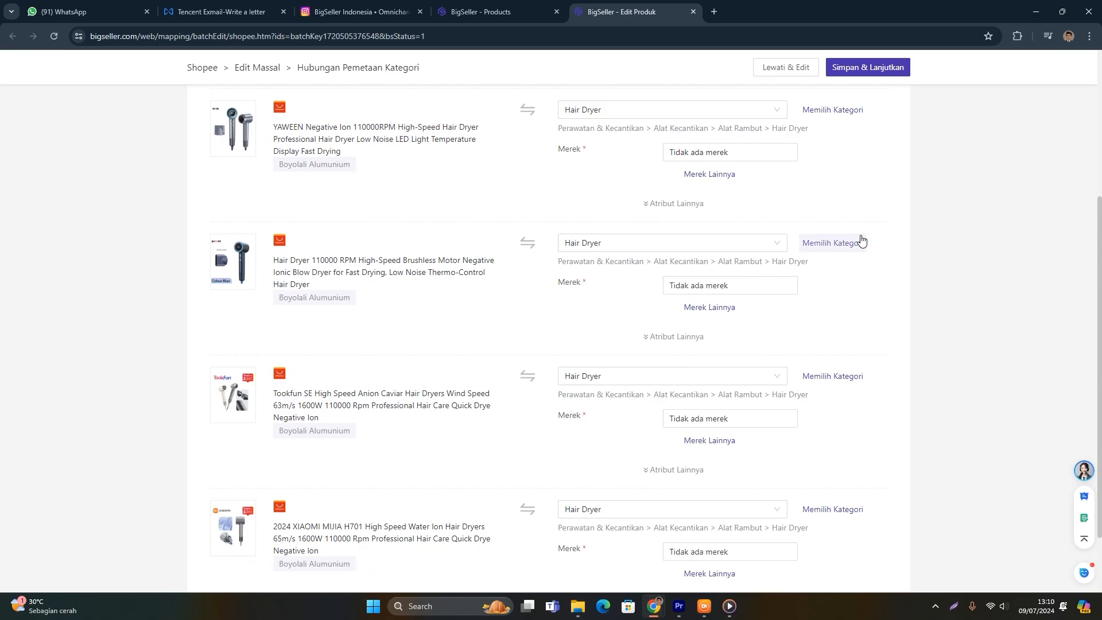
Check the brand on every product, then save the category mapping and continue to the bulk edit table
{"action": "scroll", "coordinate": [880, 245], "scroll_direction": "down", "scroll_amount": 2}
{"action": "scroll", "coordinate": [881, 246], "scroll_direction": "up", "scroll_amount": 5}
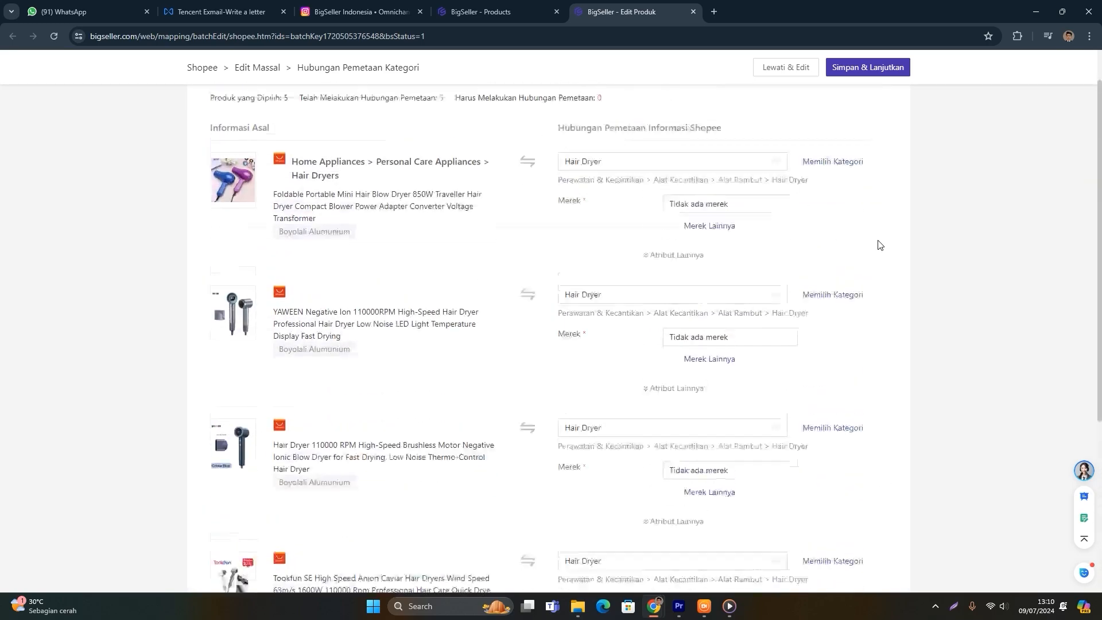
{"action": "scroll", "coordinate": [881, 245], "scroll_direction": "down", "scroll_amount": 5}
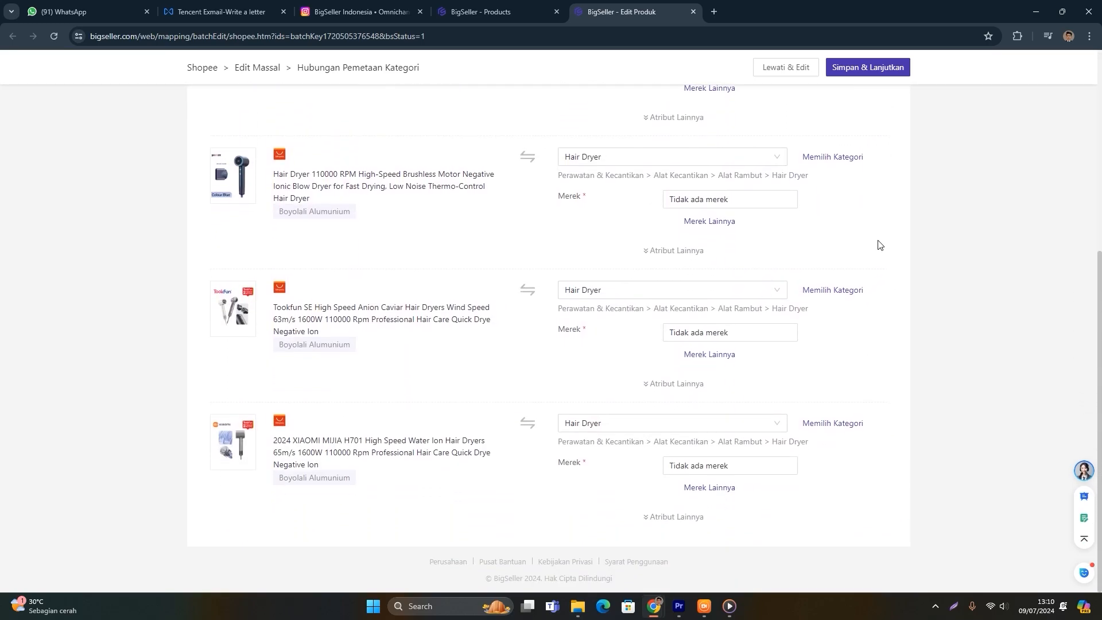
{"action": "scroll", "coordinate": [882, 246], "scroll_direction": "up", "scroll_amount": 5}
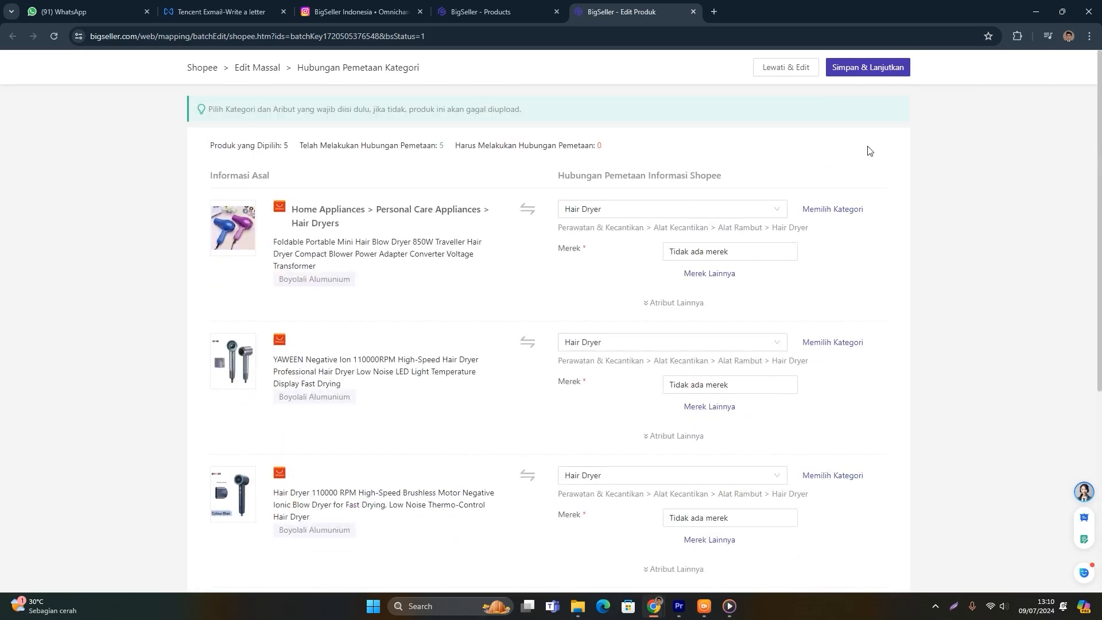
{"action": "left_click", "coordinate": [863, 67]}
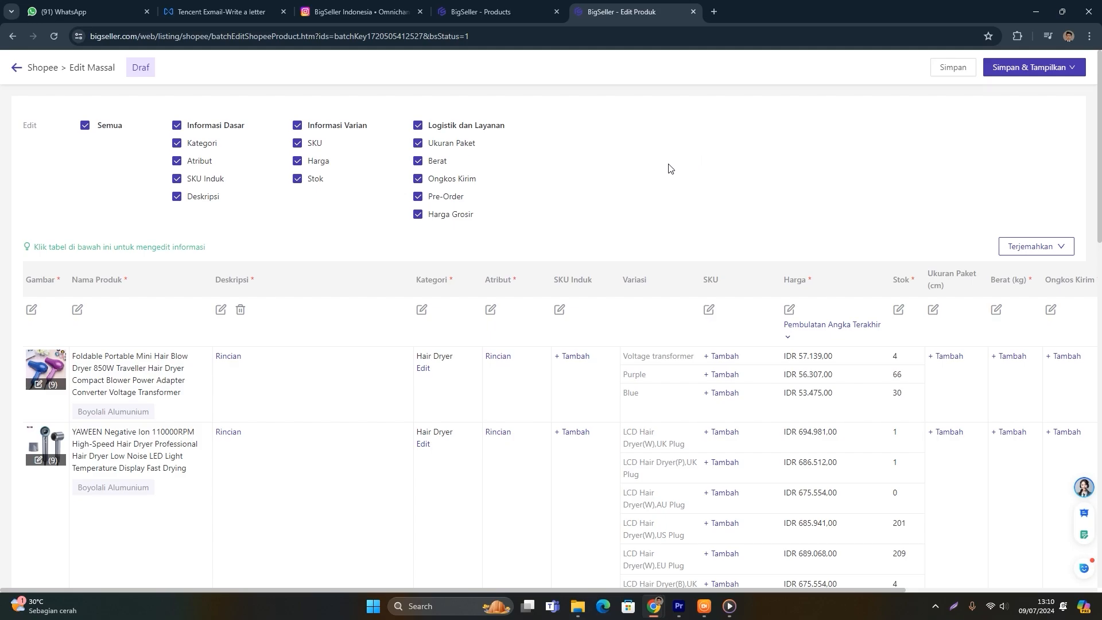
Open the bulk edit of product names and enter "NF STORE" as the starting text and "MURAH" as the ending text
{"action": "scroll", "coordinate": [338, 293], "scroll_direction": "down", "scroll_amount": 8}
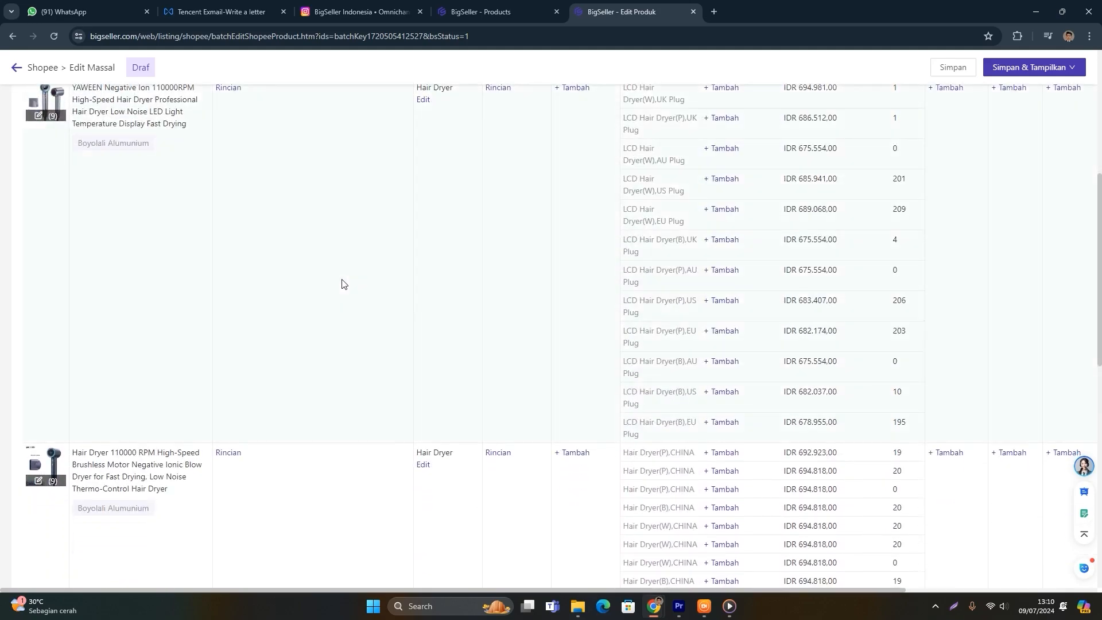
{"action": "scroll", "coordinate": [340, 290], "scroll_direction": "up", "scroll_amount": 8}
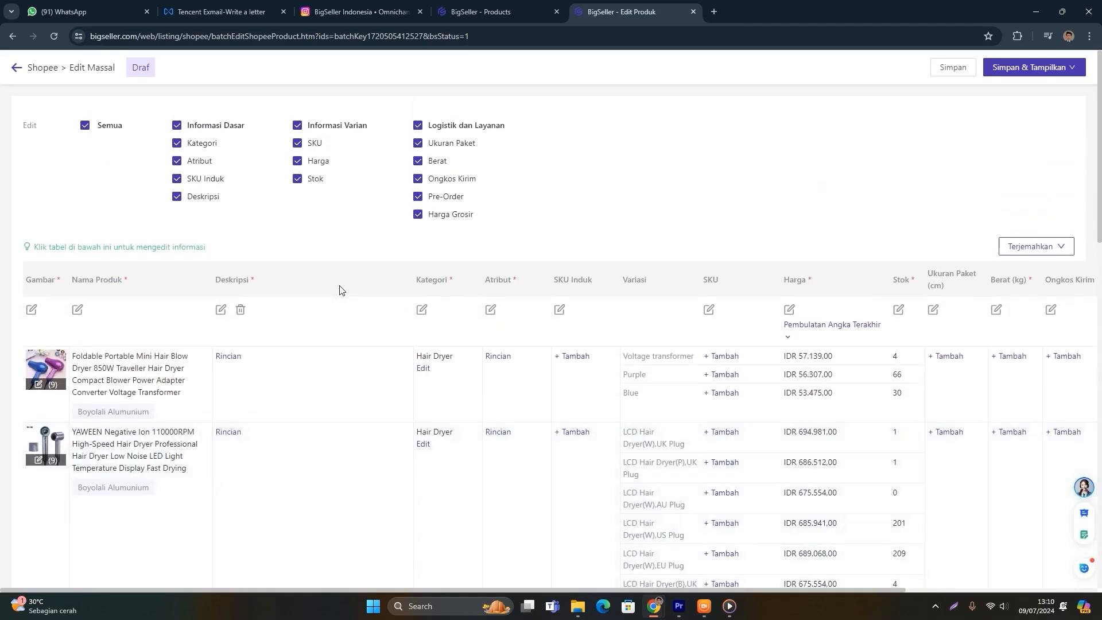
{"action": "scroll", "coordinate": [340, 290], "scroll_direction": "down", "scroll_amount": 2}
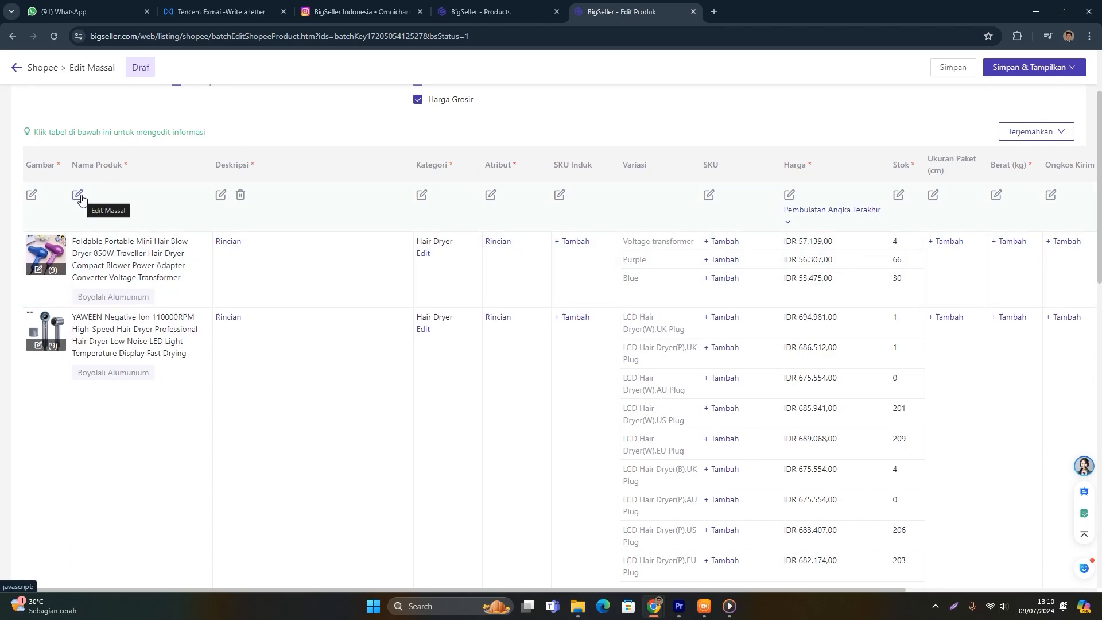
{"action": "left_click", "coordinate": [78, 195]}
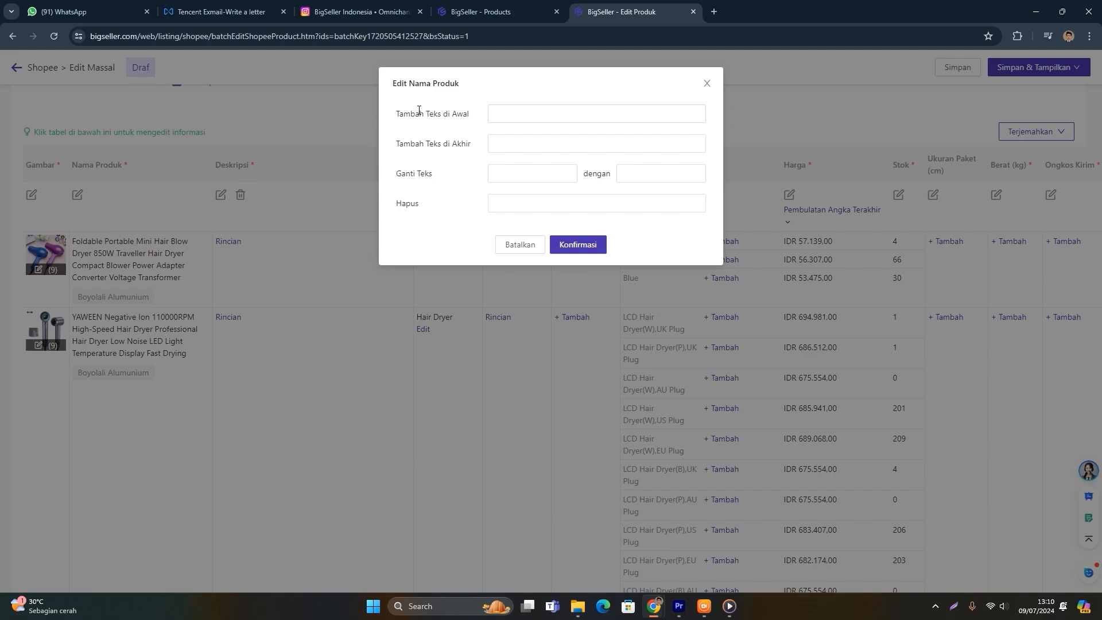
{"action": "left_click_drag", "start_coordinate": [397, 113], "coordinate": [493, 111]}
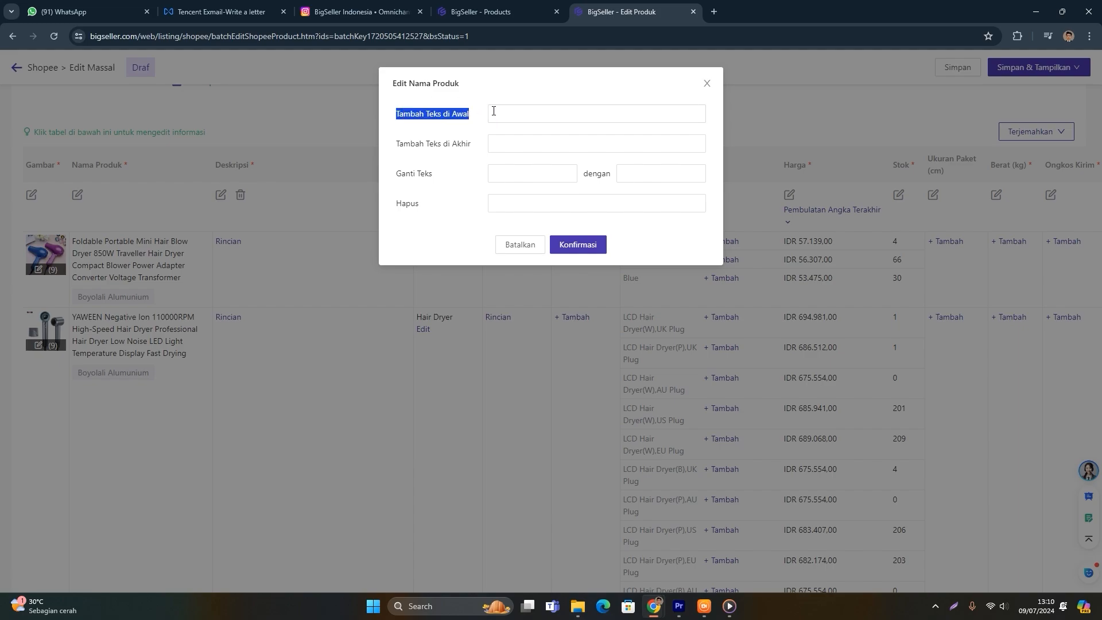
{"action": "left_click", "coordinate": [501, 111]}
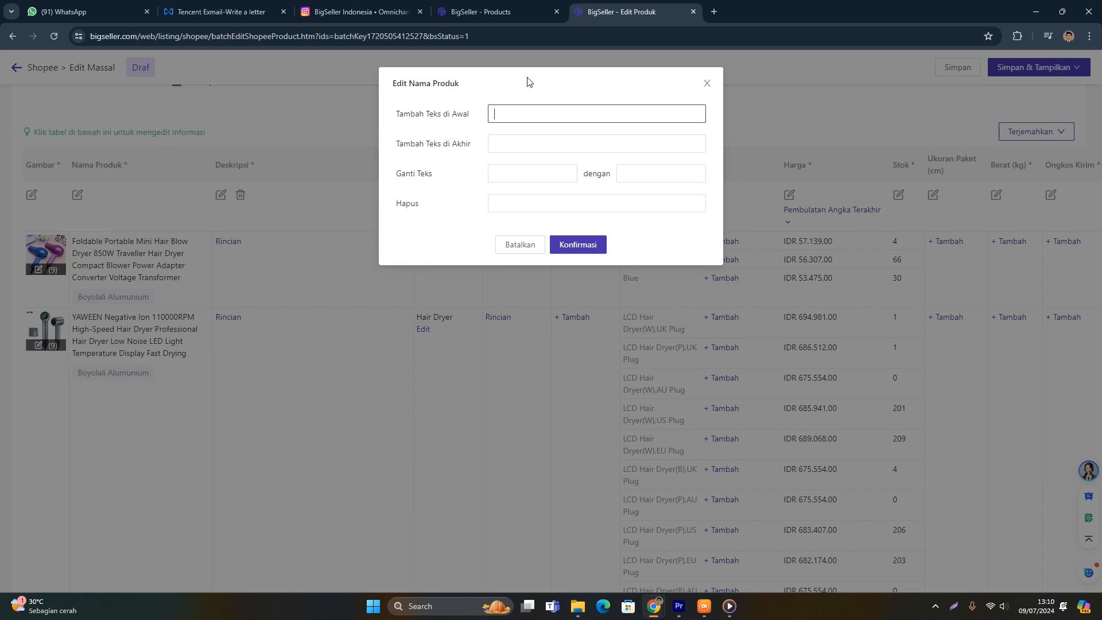
{"action": "type", "text": "NF STORE"}
{"action": "left_click", "coordinate": [532, 142]}
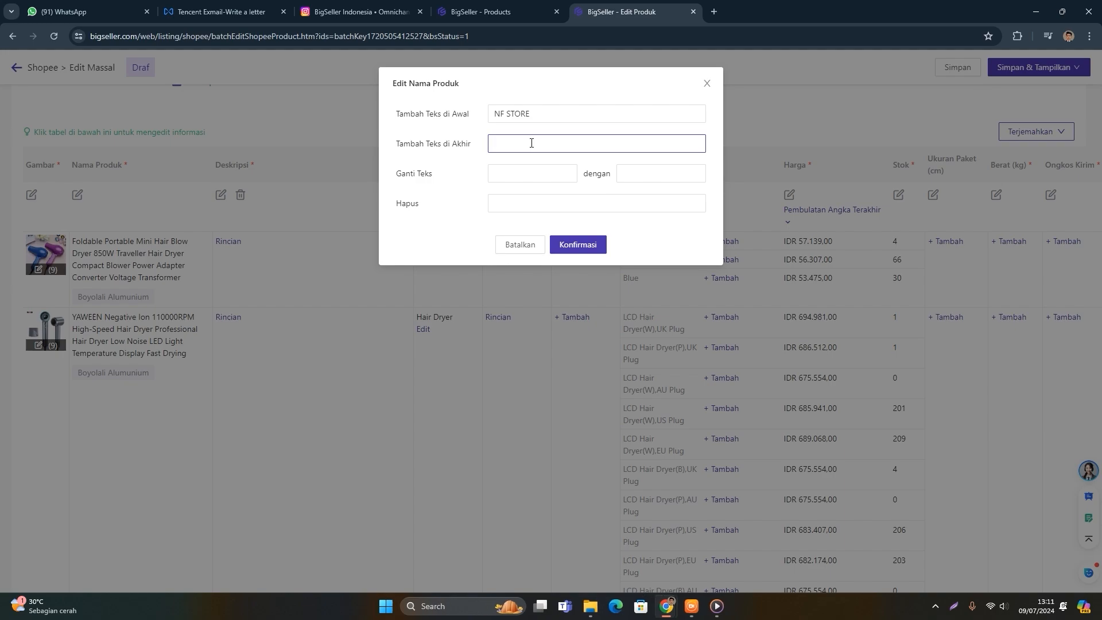
{"action": "type", "text": "MURAH"}
Leave the text replacement and deletion fields empty and apply the bulk edit to all product names
{"action": "left_click_drag", "start_coordinate": [396, 173], "coordinate": [433, 173]}
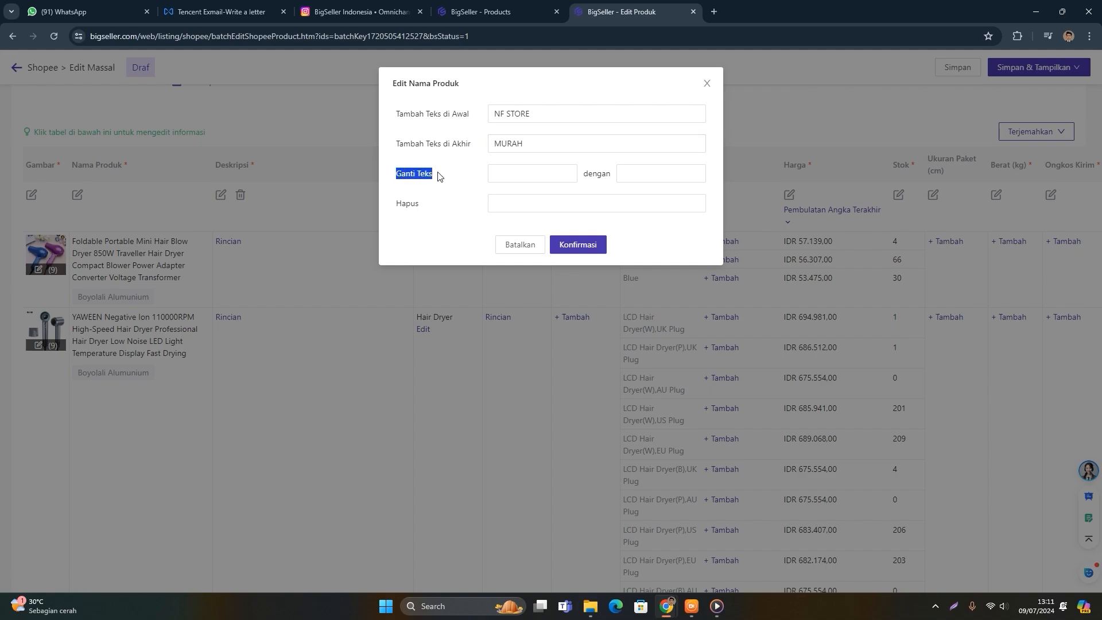
{"action": "left_click", "coordinate": [522, 176]}
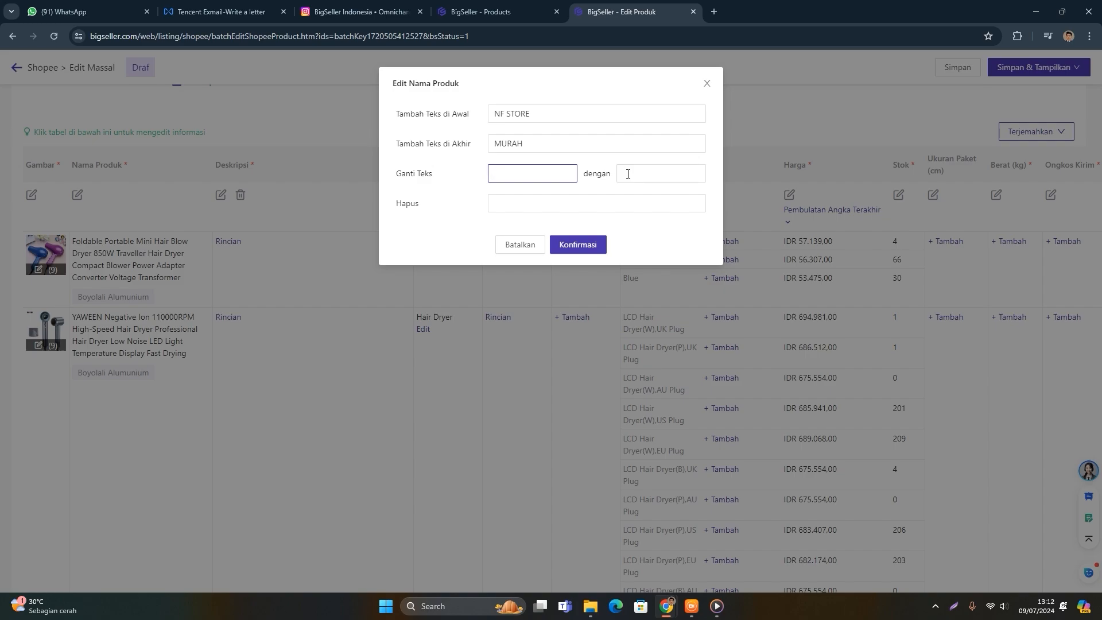
{"action": "left_click", "coordinate": [628, 174]}
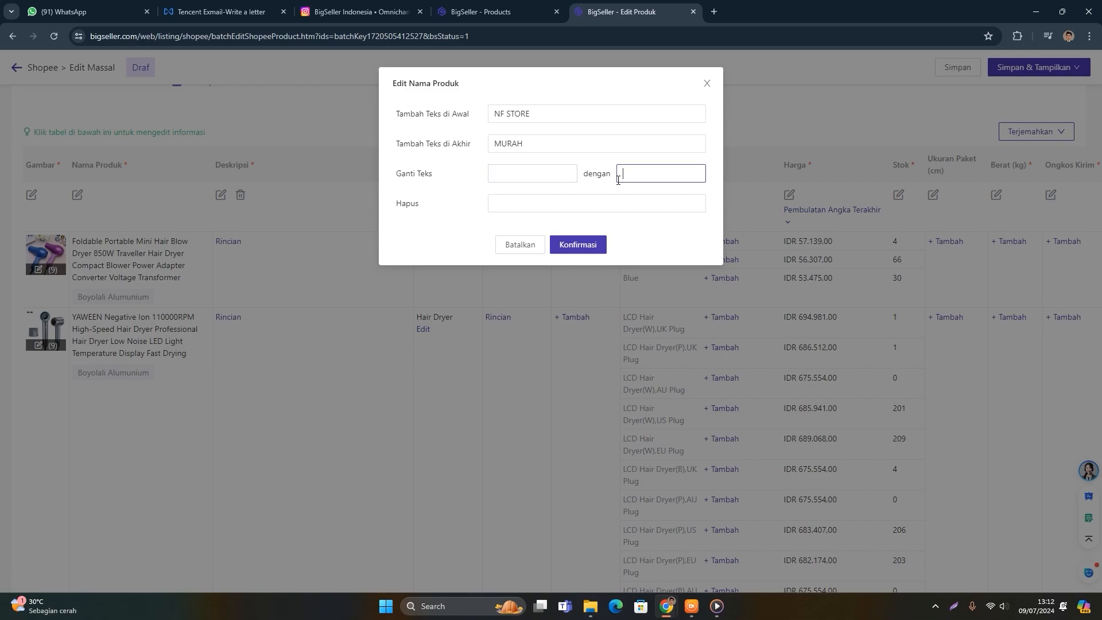
{"action": "left_click_drag", "start_coordinate": [397, 204], "coordinate": [422, 207]}
{"action": "left_click", "coordinate": [443, 205]}
{"action": "left_click", "coordinate": [523, 203]}
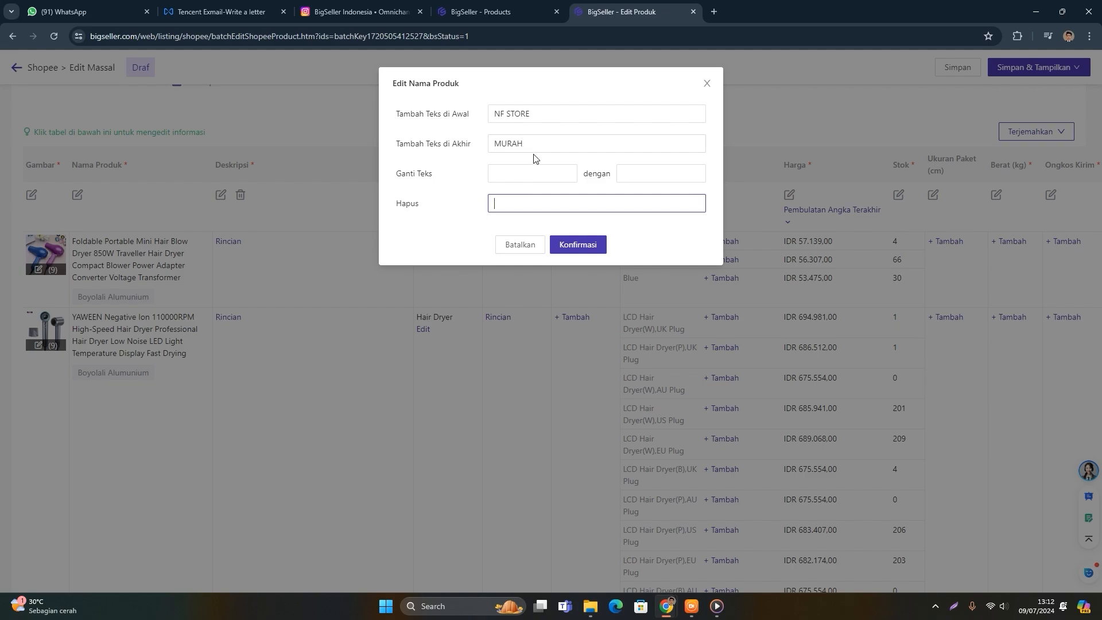
{"action": "left_click", "coordinate": [581, 245]}
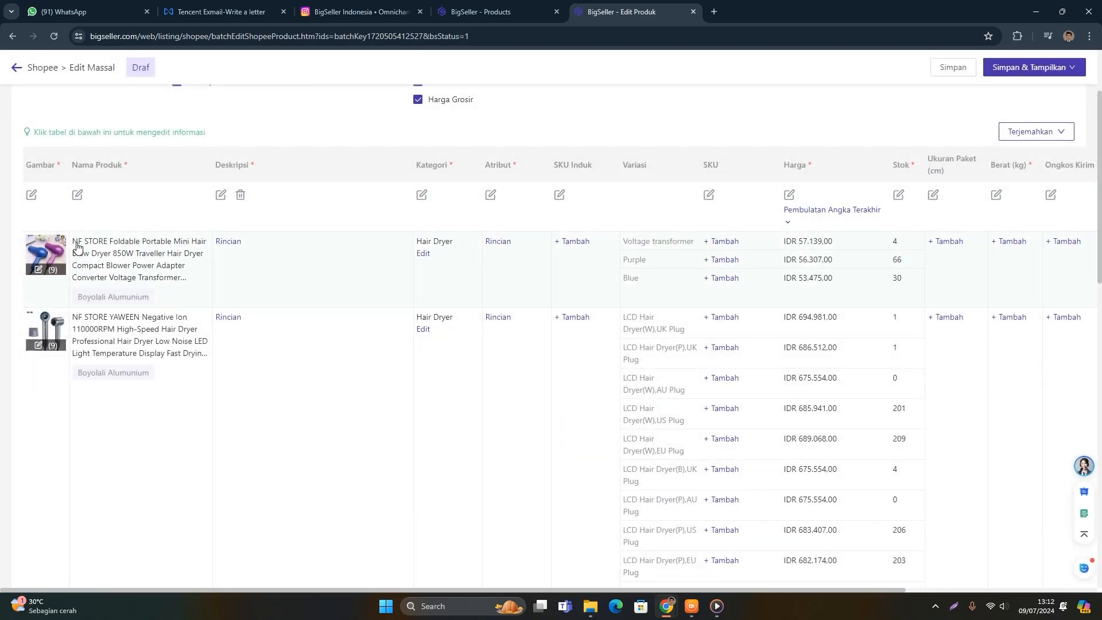
Check the product names in the bulk edit table for the "NF STORE" starting text
{"action": "scroll", "coordinate": [80, 250], "scroll_direction": "down", "scroll_amount": 2}
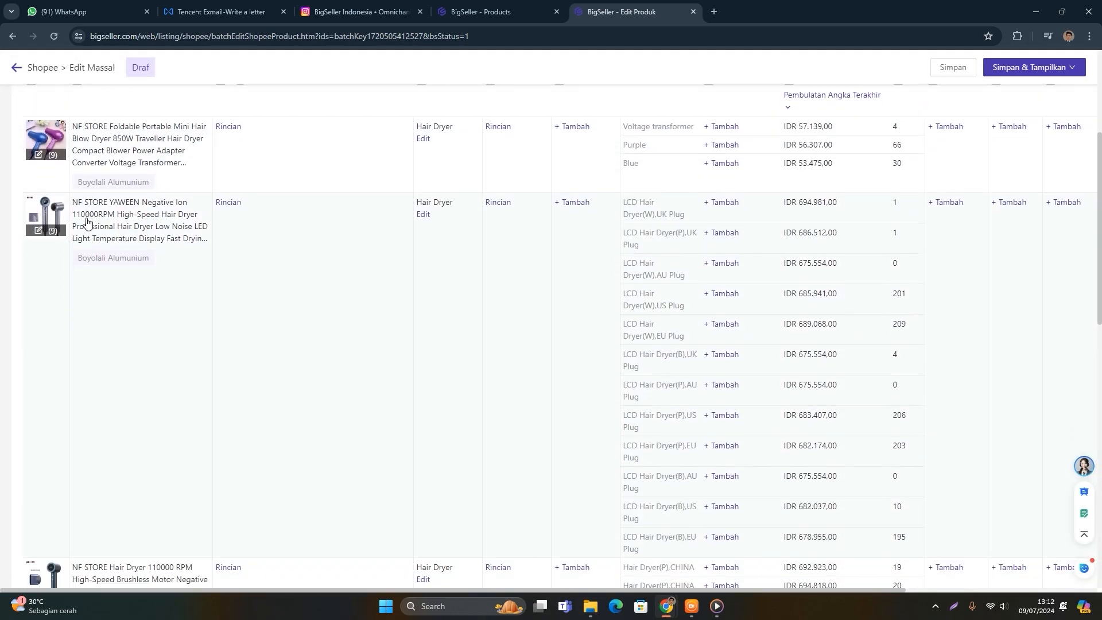
{"action": "scroll", "coordinate": [112, 281], "scroll_direction": "down", "scroll_amount": 5}
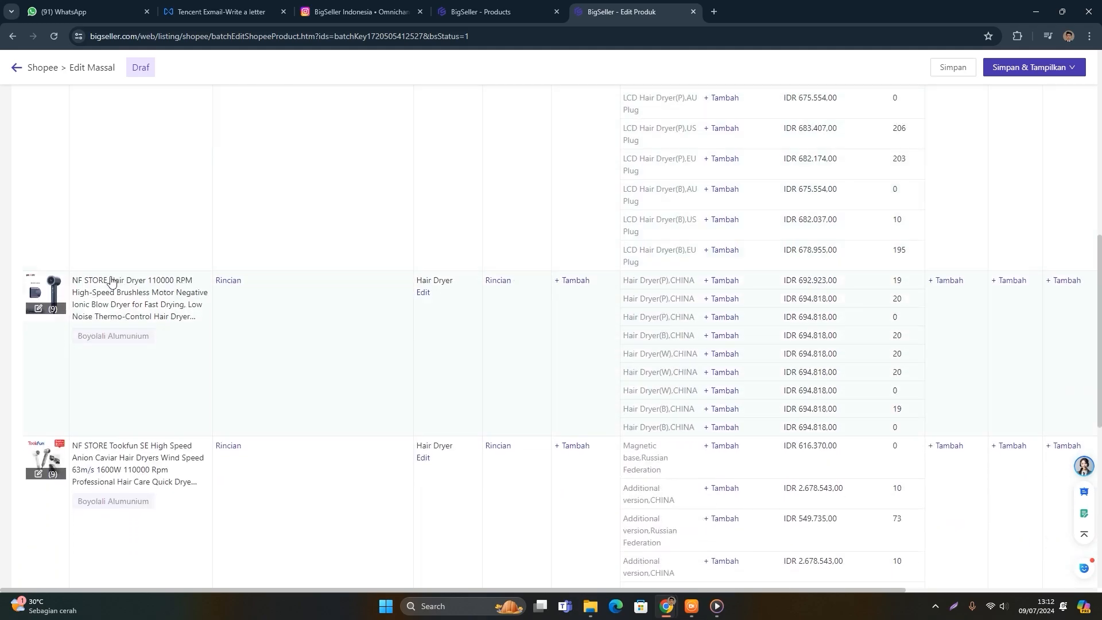
{"action": "scroll", "coordinate": [93, 361], "scroll_direction": "down", "scroll_amount": 1}
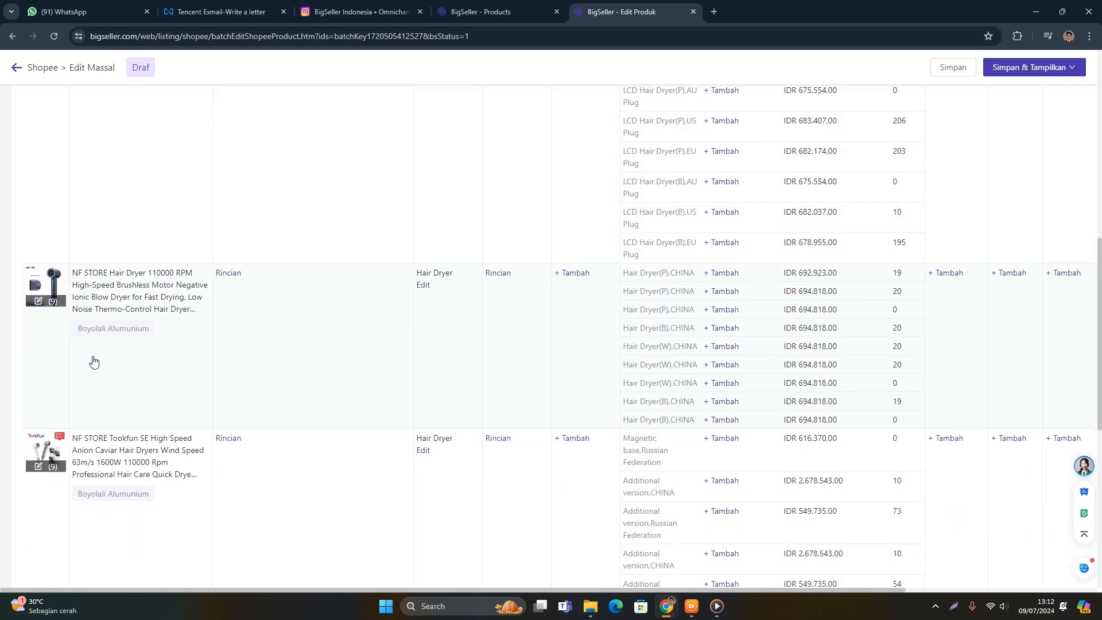
{"action": "scroll", "coordinate": [87, 345], "scroll_direction": "up", "scroll_amount": 7}
{"action": "left_click", "coordinate": [153, 220]}
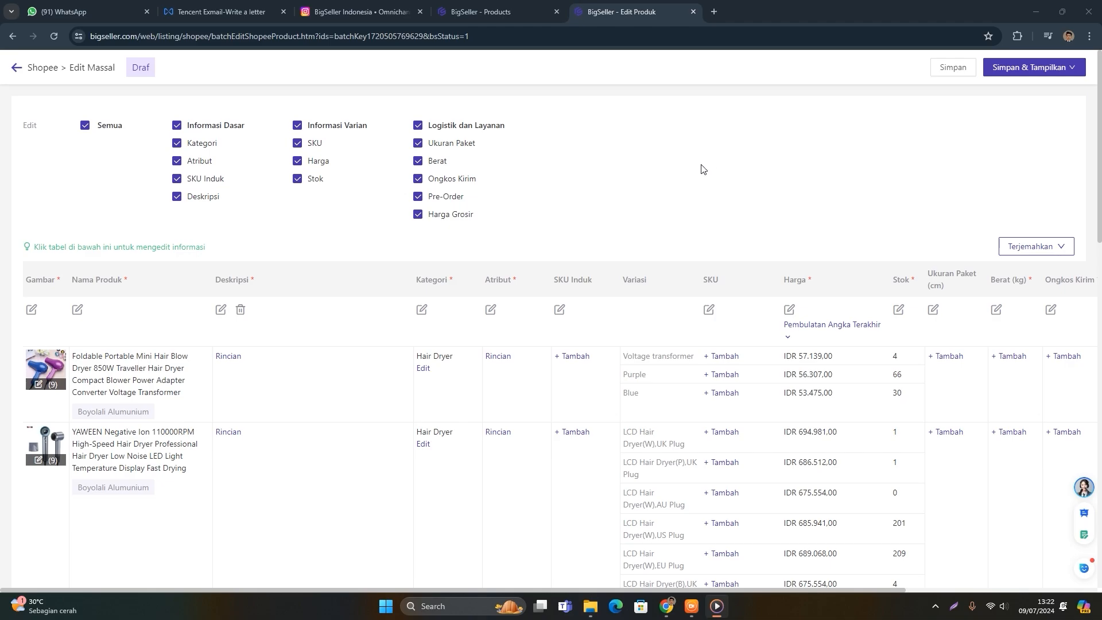
Open the bulk edit of product descriptions in its Ganti Teks mode
{"action": "scroll", "coordinate": [712, 167], "scroll_direction": "down", "scroll_amount": 1}
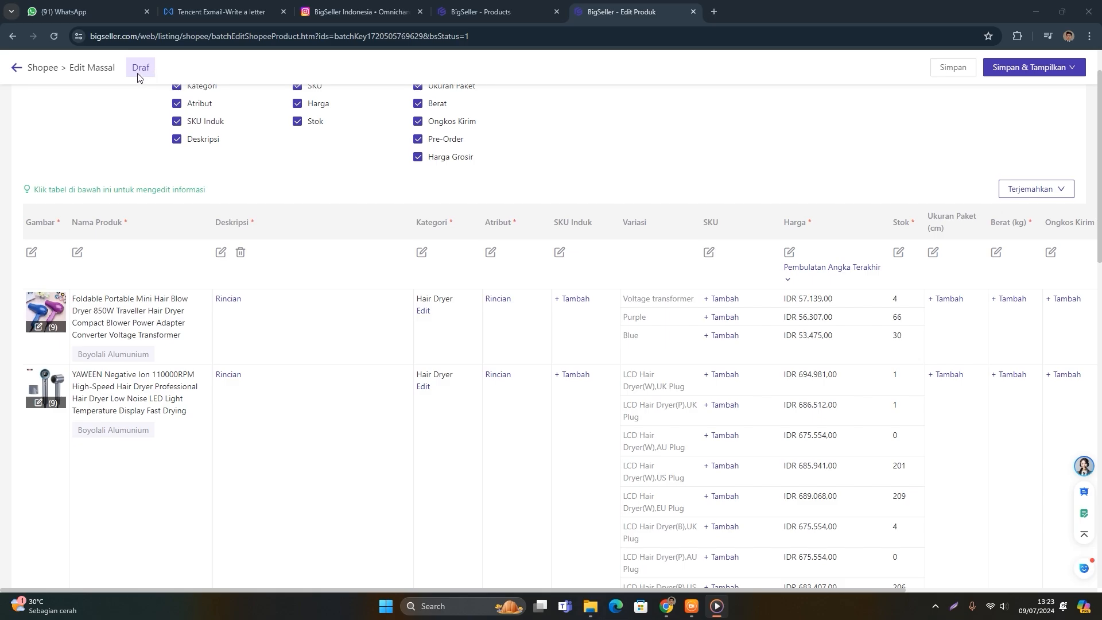
{"action": "scroll", "coordinate": [305, 232], "scroll_direction": "down", "scroll_amount": 5}
{"action": "scroll", "coordinate": [305, 233], "scroll_direction": "up", "scroll_amount": 5}
{"action": "scroll", "coordinate": [306, 235], "scroll_direction": "down", "scroll_amount": 1}
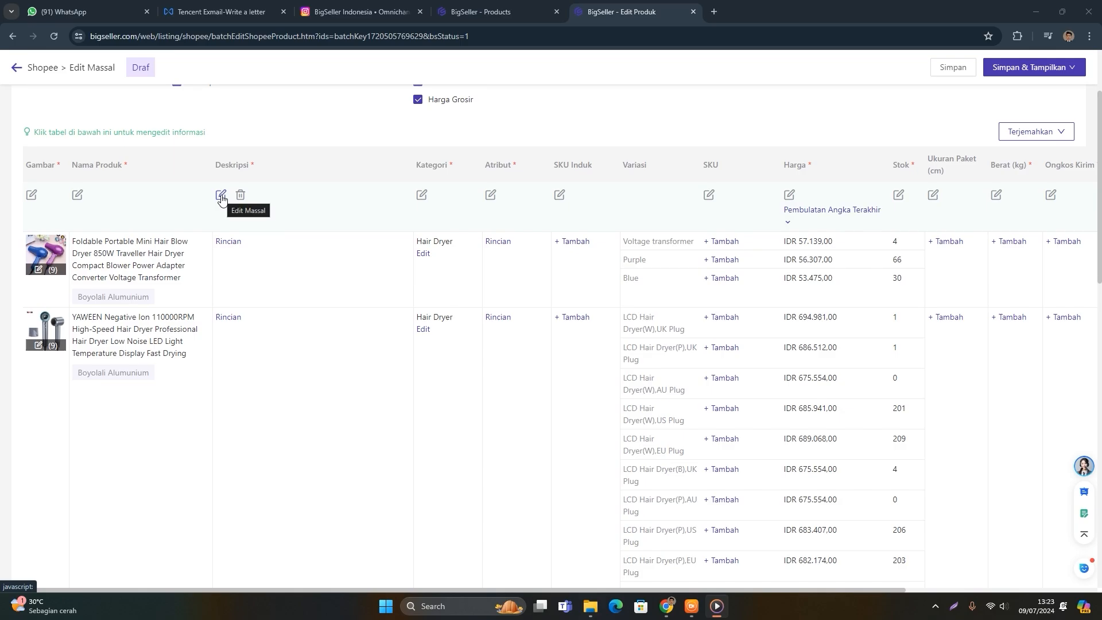
{"action": "left_click", "coordinate": [221, 195]}
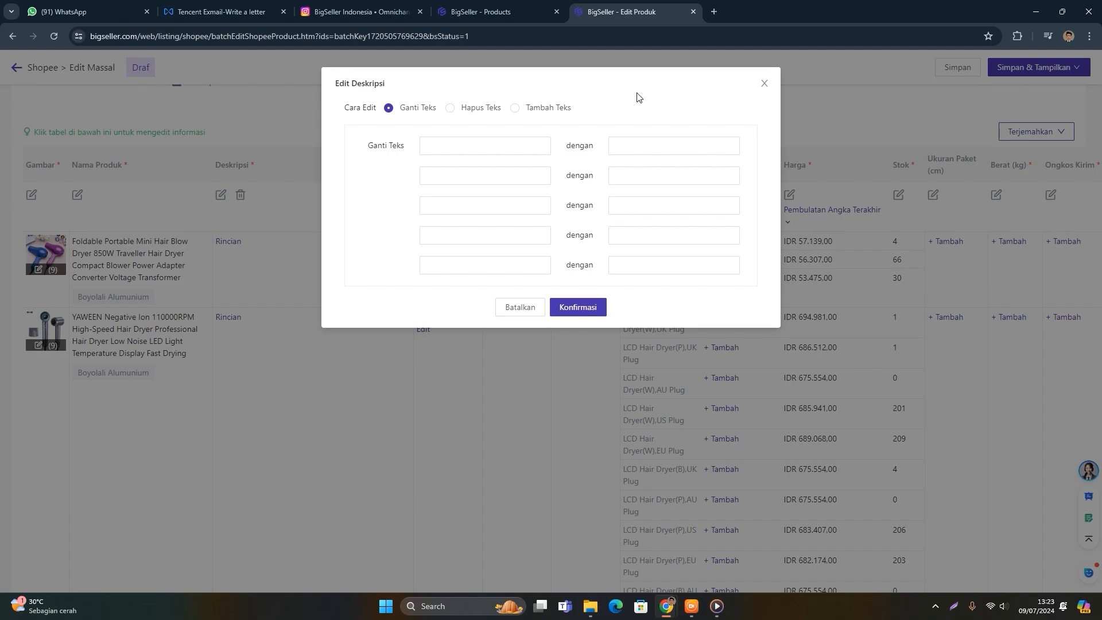
{"action": "left_click_drag", "start_coordinate": [405, 110], "coordinate": [491, 110]}
{"action": "left_click_drag", "start_coordinate": [569, 113], "coordinate": [546, 113]}
{"action": "left_click", "coordinate": [619, 103]}
{"action": "left_click_drag", "start_coordinate": [435, 109], "coordinate": [401, 108]}
Enter "BS STORE" as the description text to replace and "NF STORE" as its replacement in the first pair of fields
{"action": "left_click", "coordinate": [453, 147]}
{"action": "type", "text": "BS STORE"}
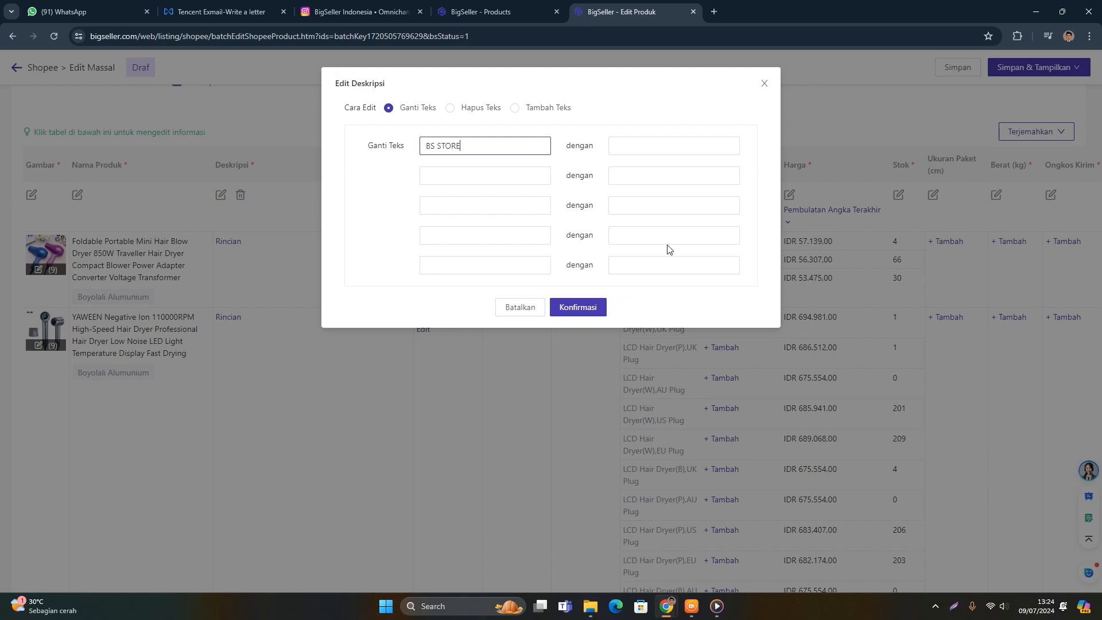
{"action": "left_click", "coordinate": [627, 144]}
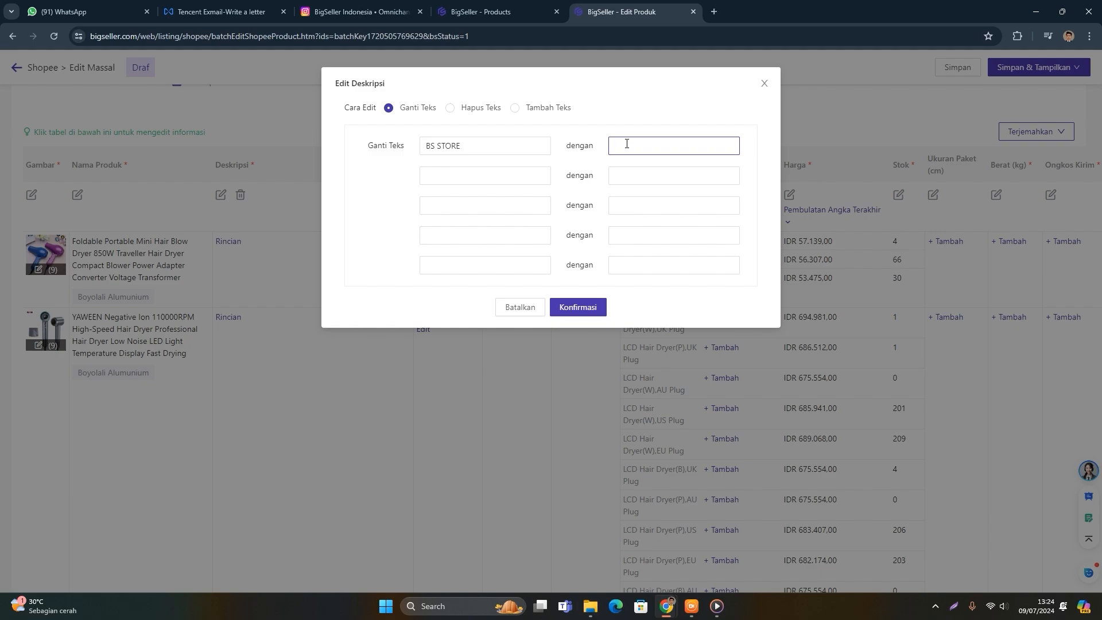
{"action": "type", "text": "NF STORE"}
{"action": "left_click", "coordinate": [578, 311]}
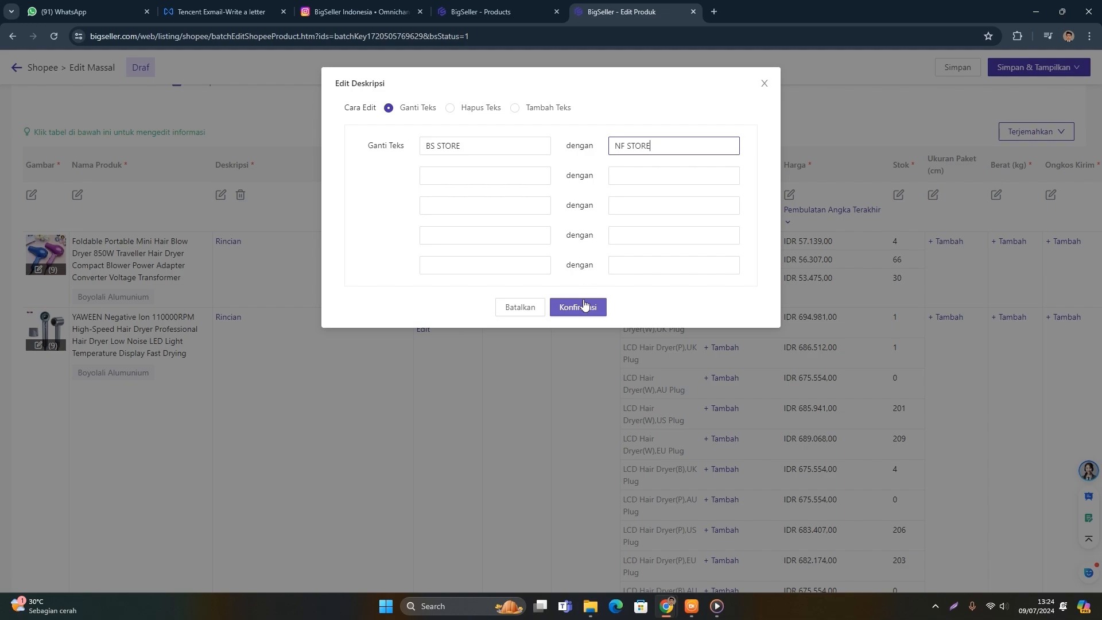
{"action": "left_click_drag", "start_coordinate": [426, 145], "coordinate": [466, 145]}
{"action": "left_click", "coordinate": [525, 145]}
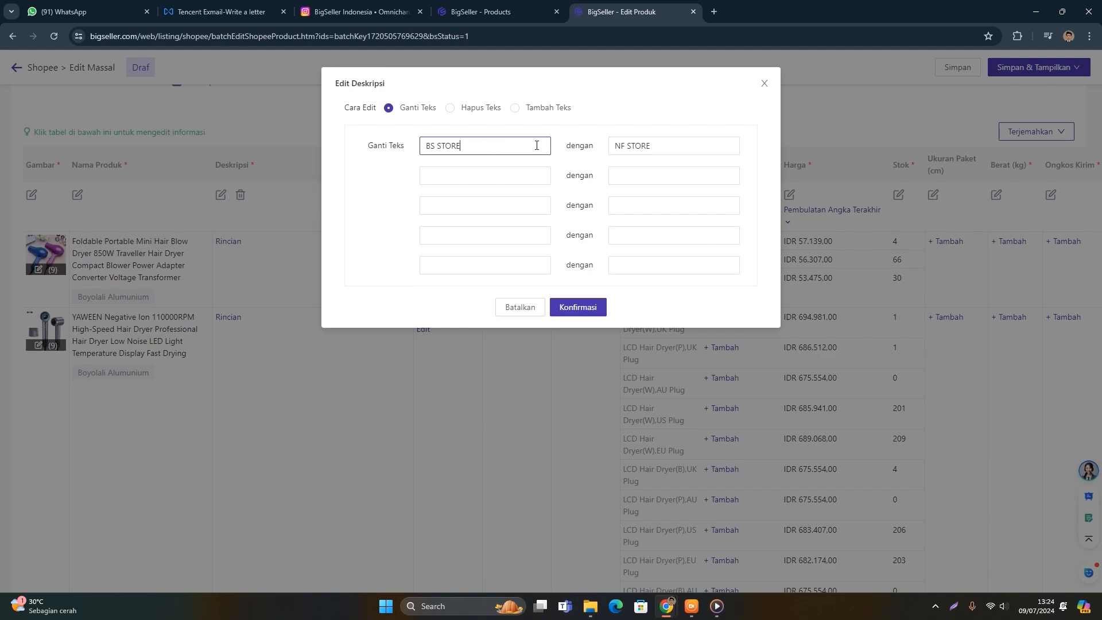
{"action": "left_click_drag", "start_coordinate": [616, 146], "coordinate": [651, 146]}
{"action": "left_click", "coordinate": [658, 145]}
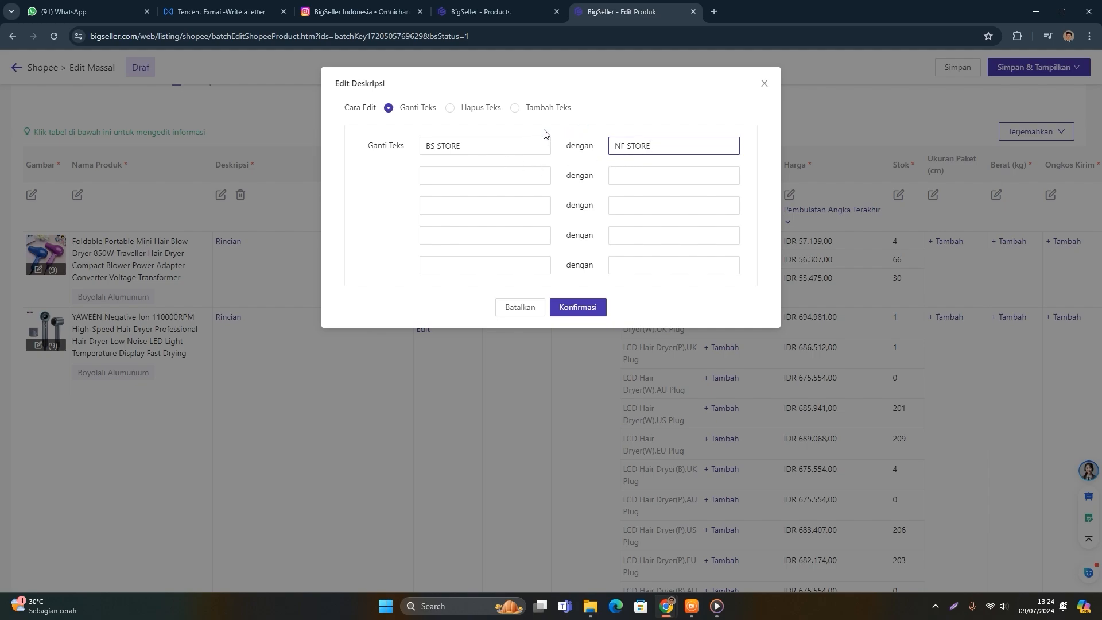
Examine the description edit's Hapus Teks mode and the beginning and ending text fields of its Tambah Teks mode
{"action": "left_click", "coordinate": [482, 109]}
{"action": "left_click", "coordinate": [537, 152]}
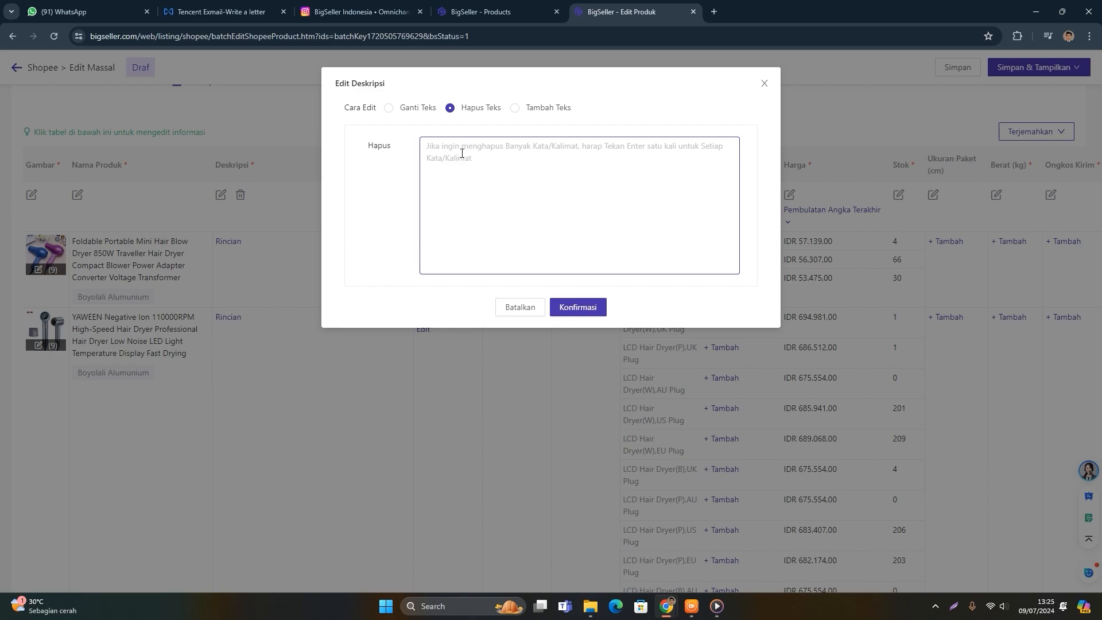
{"action": "left_click", "coordinate": [516, 107]}
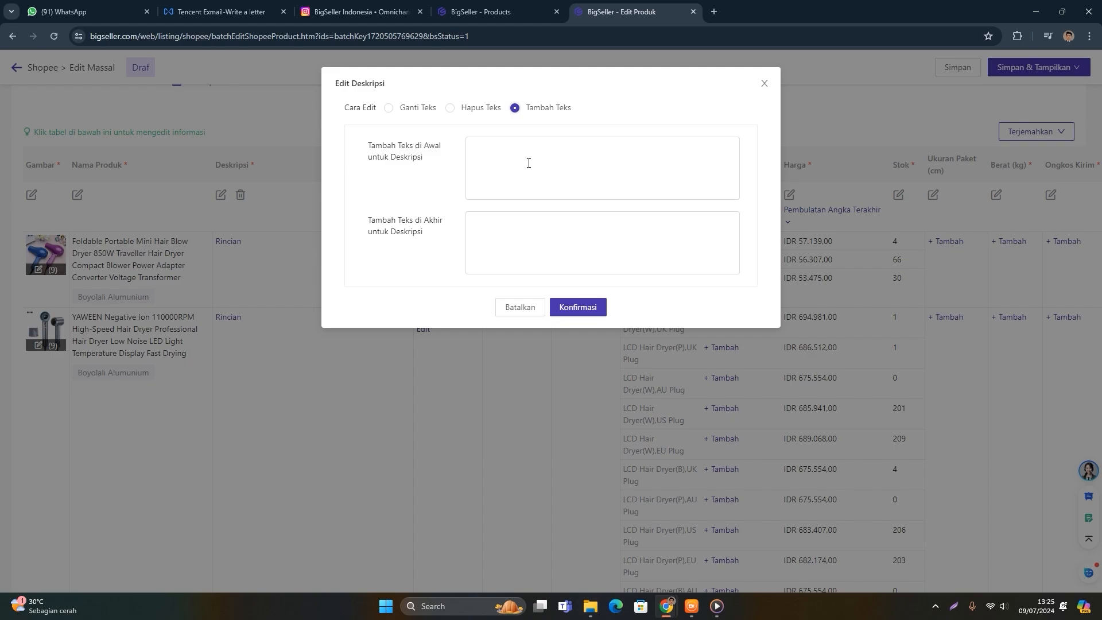
{"action": "left_click_drag", "start_coordinate": [453, 159], "coordinate": [411, 223]}
{"action": "left_click_drag", "start_coordinate": [372, 146], "coordinate": [425, 163]}
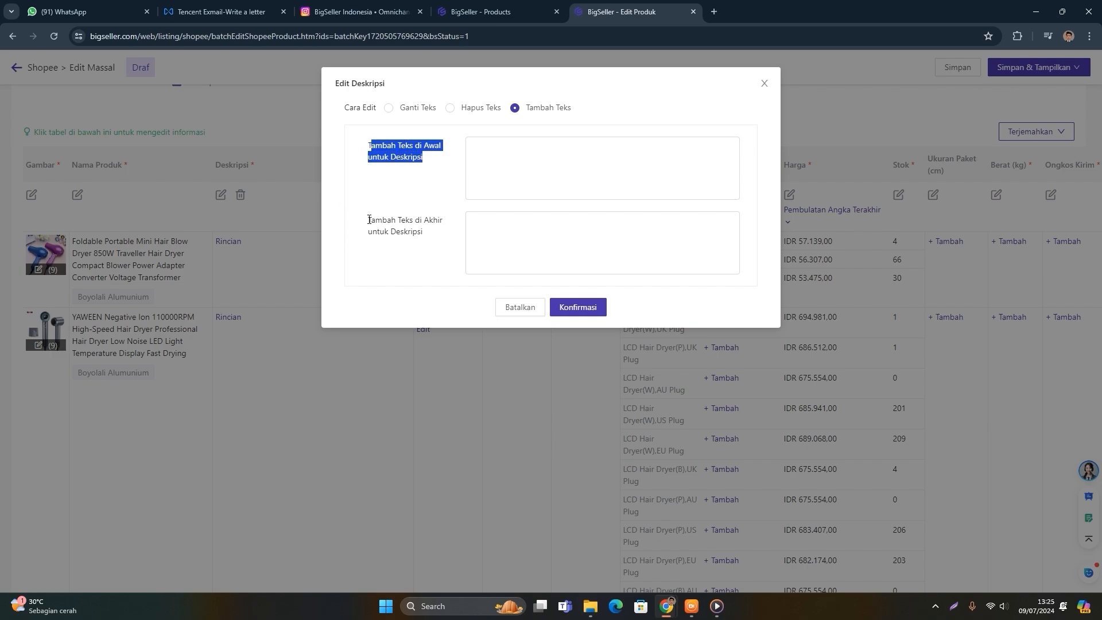
{"action": "left_click_drag", "start_coordinate": [368, 219], "coordinate": [429, 236]}
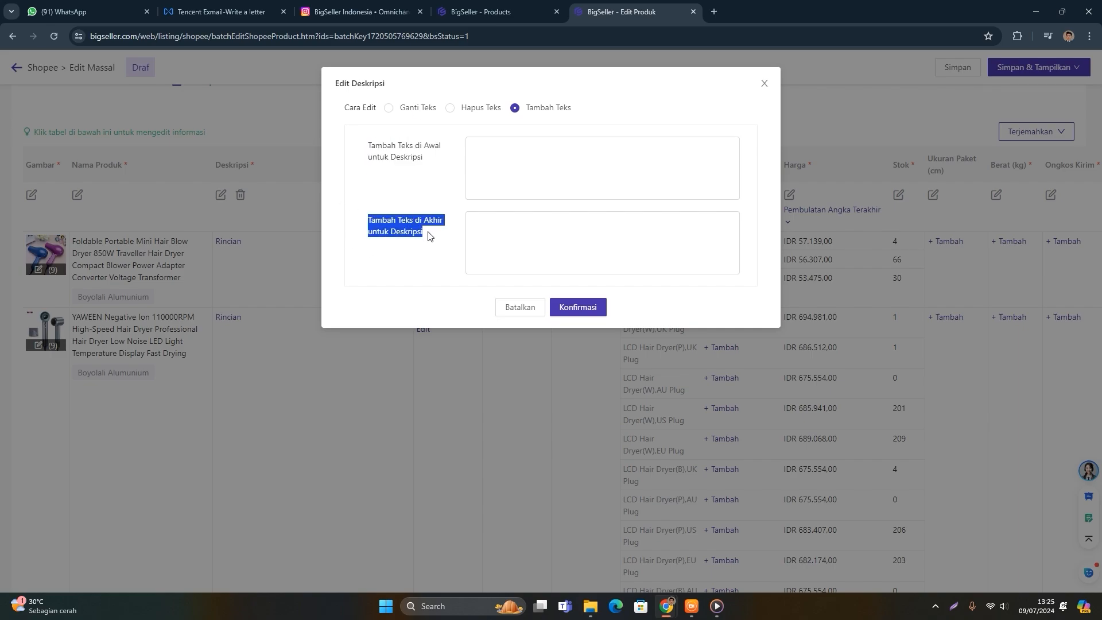
{"action": "left_click", "coordinate": [519, 224]}
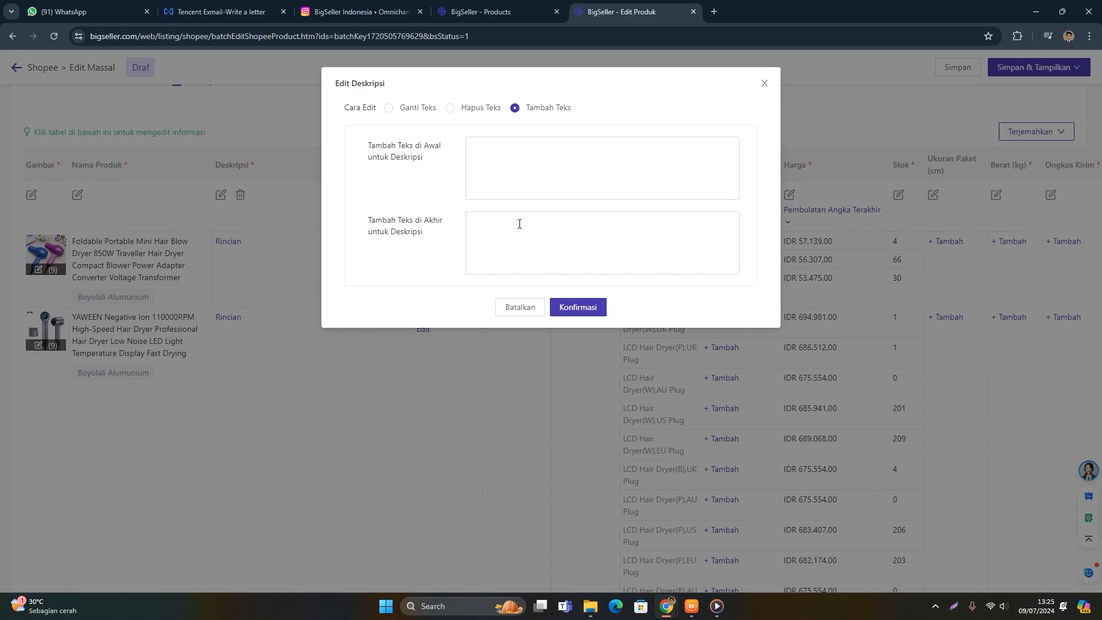
{"action": "left_click", "coordinate": [520, 168]}
{"action": "left_click", "coordinate": [519, 241]}
{"action": "left_click", "coordinate": [517, 179]}
{"action": "left_click", "coordinate": [522, 229]}
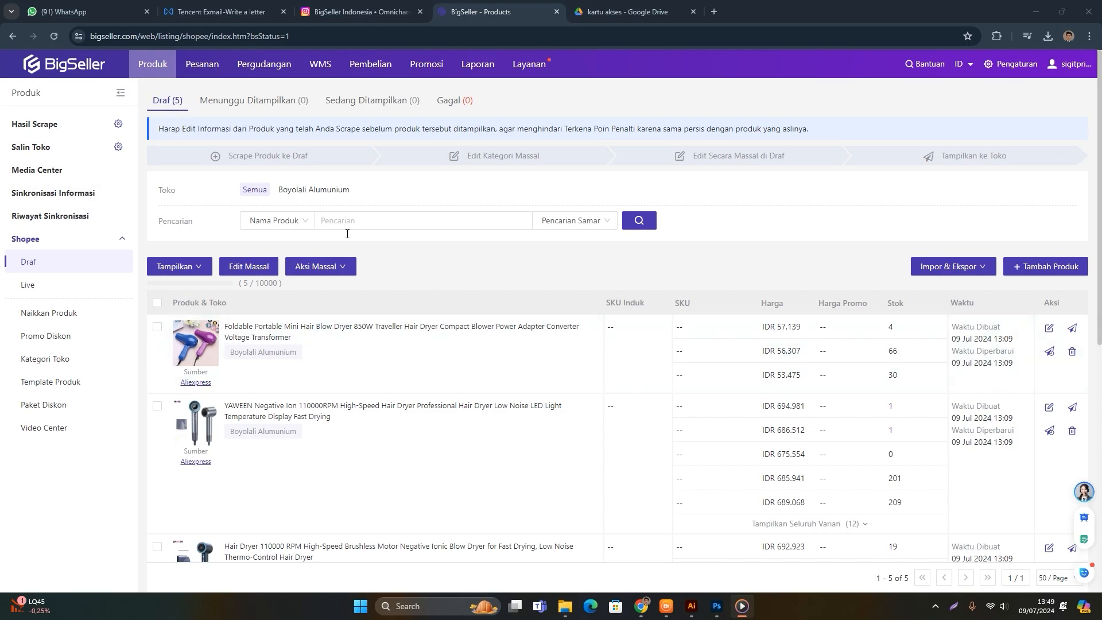
Select all draft products and open the watermark template selection for them
{"action": "left_click", "coordinate": [158, 305]}
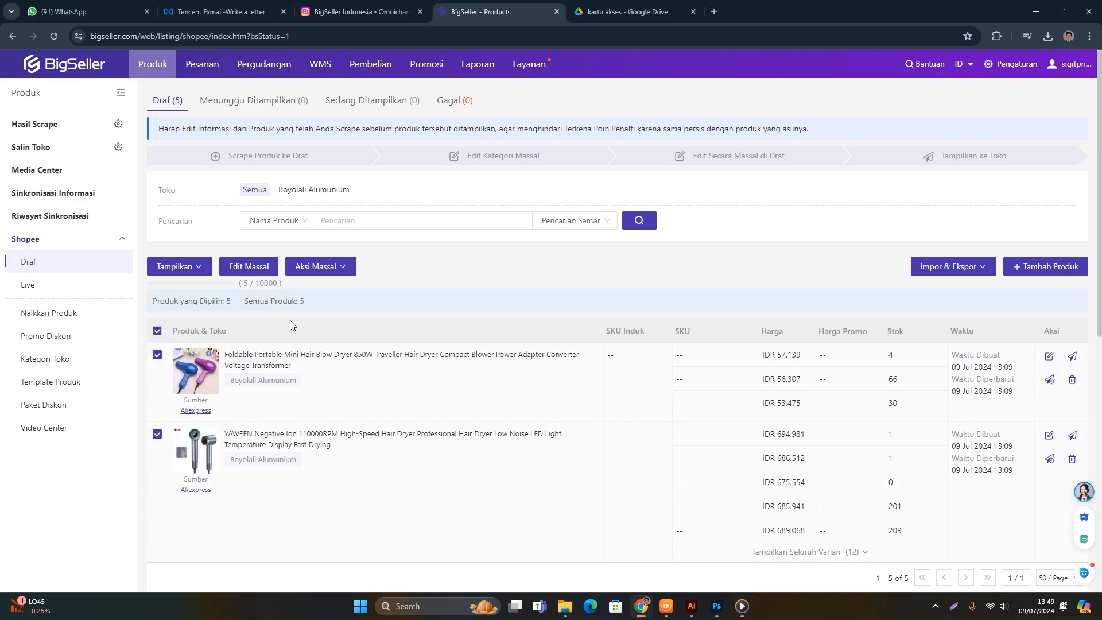
{"action": "scroll", "coordinate": [290, 321], "scroll_direction": "down", "scroll_amount": 7}
{"action": "scroll", "coordinate": [405, 317], "scroll_direction": "up", "scroll_amount": 8}
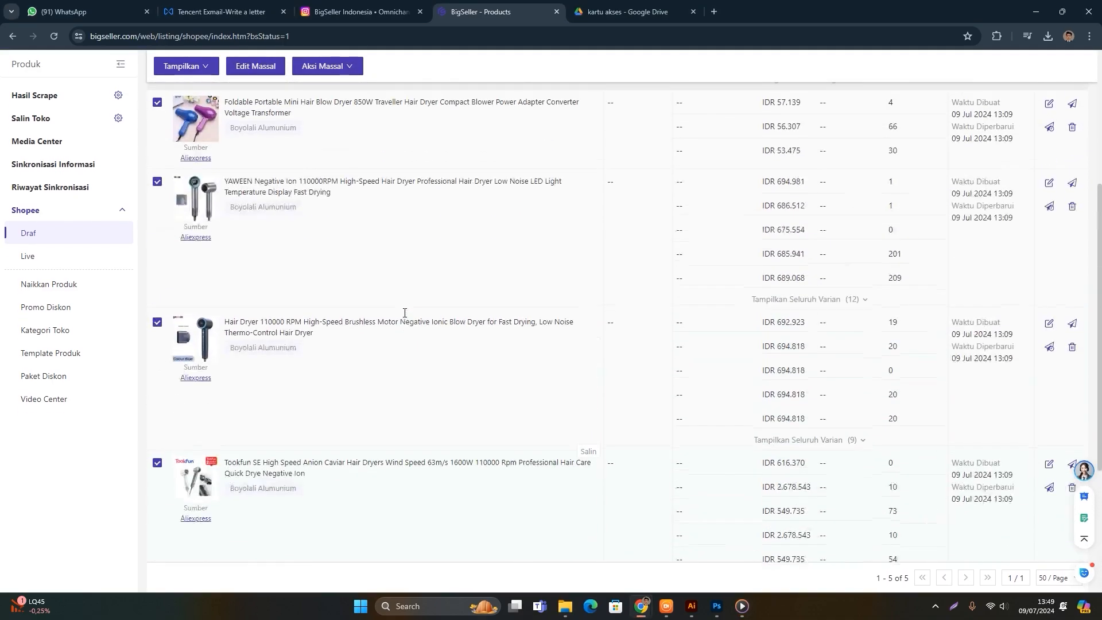
{"action": "left_click", "coordinate": [332, 246]}
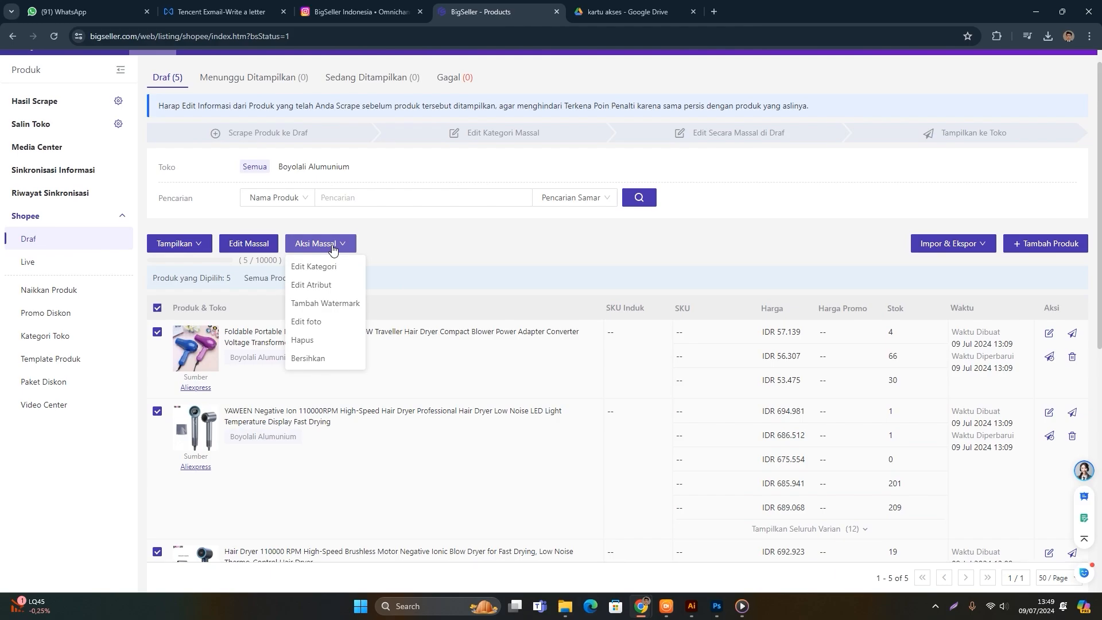
{"action": "left_click", "coordinate": [334, 304]}
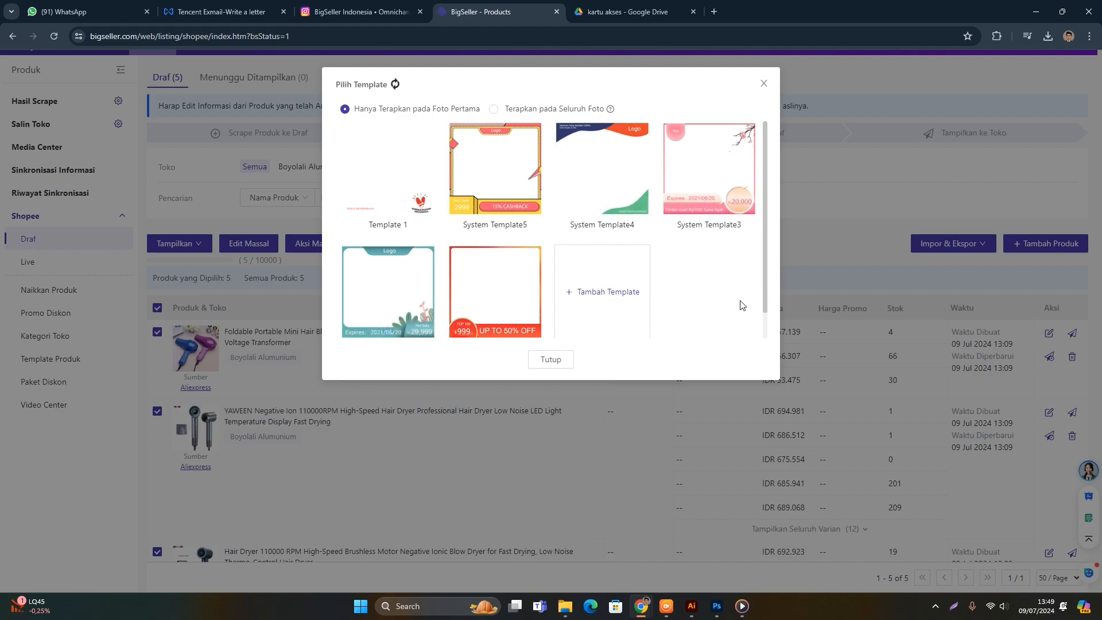
Create a new watermark template named "Template 1" and upload the Louis_Vuitton_LV_logo image from Downloads into it
{"action": "left_click", "coordinate": [622, 292]}
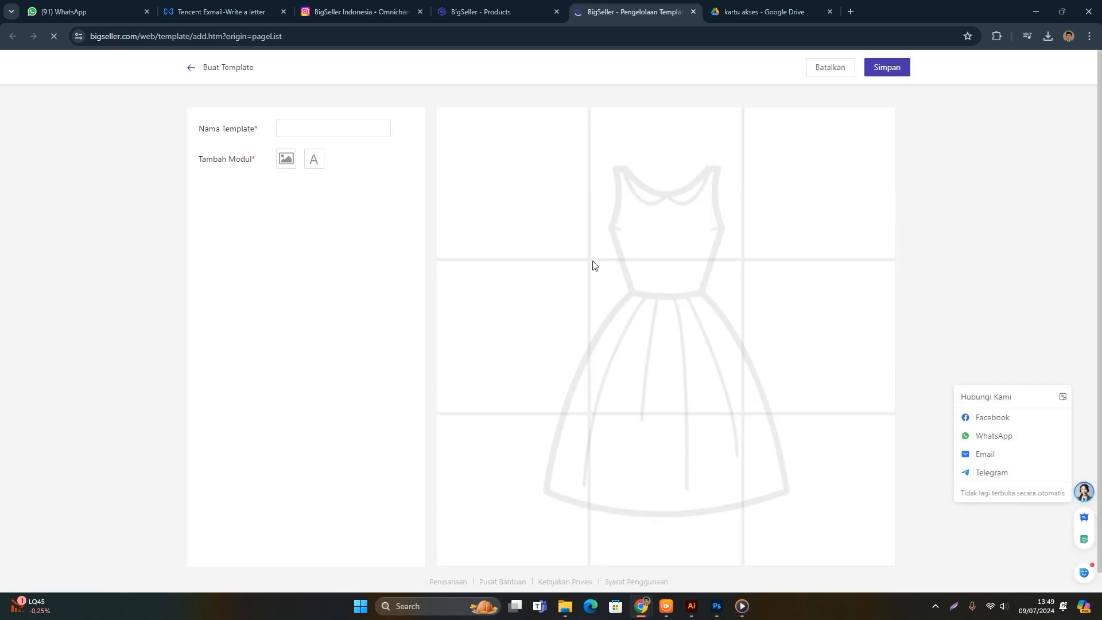
{"action": "left_click", "coordinate": [315, 125]}
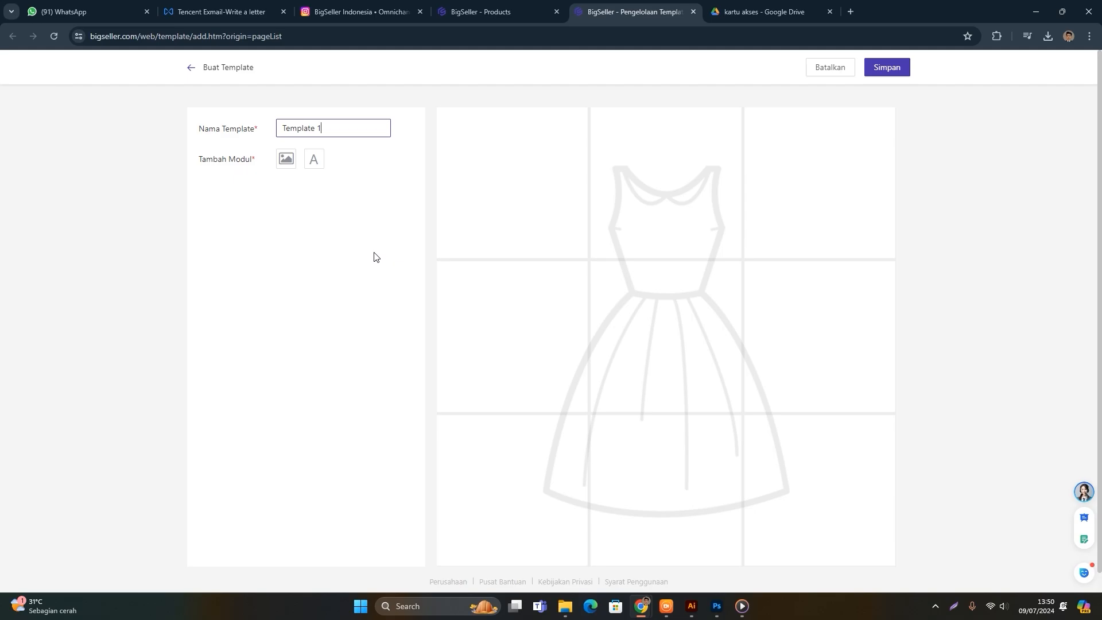
{"action": "left_click", "coordinate": [285, 161]}
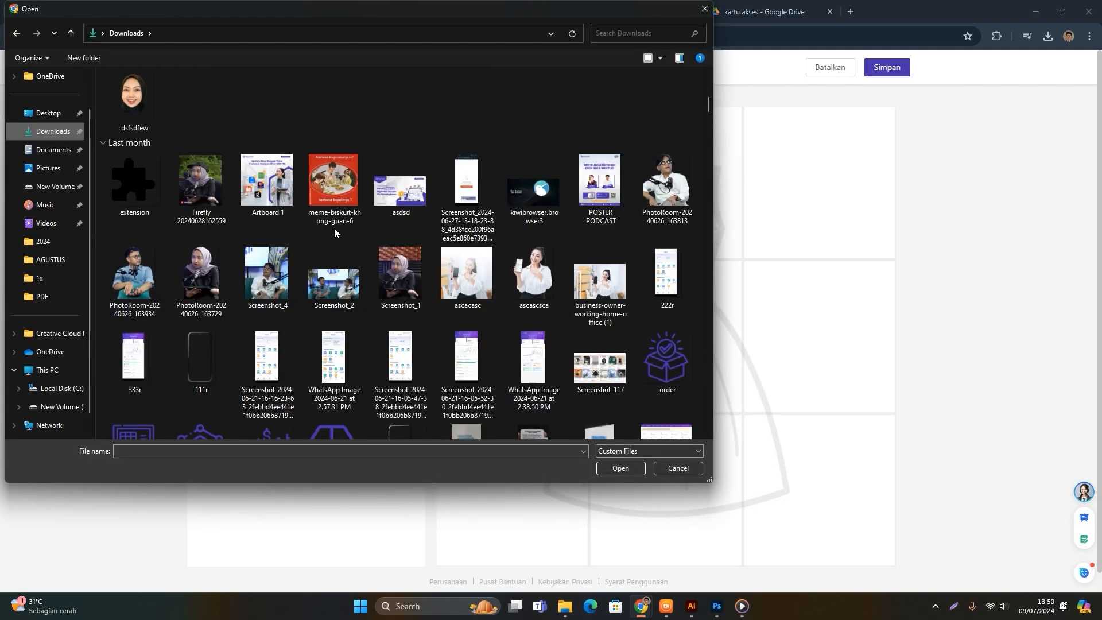
{"action": "scroll", "coordinate": [347, 230], "scroll_direction": "up", "scroll_amount": 5}
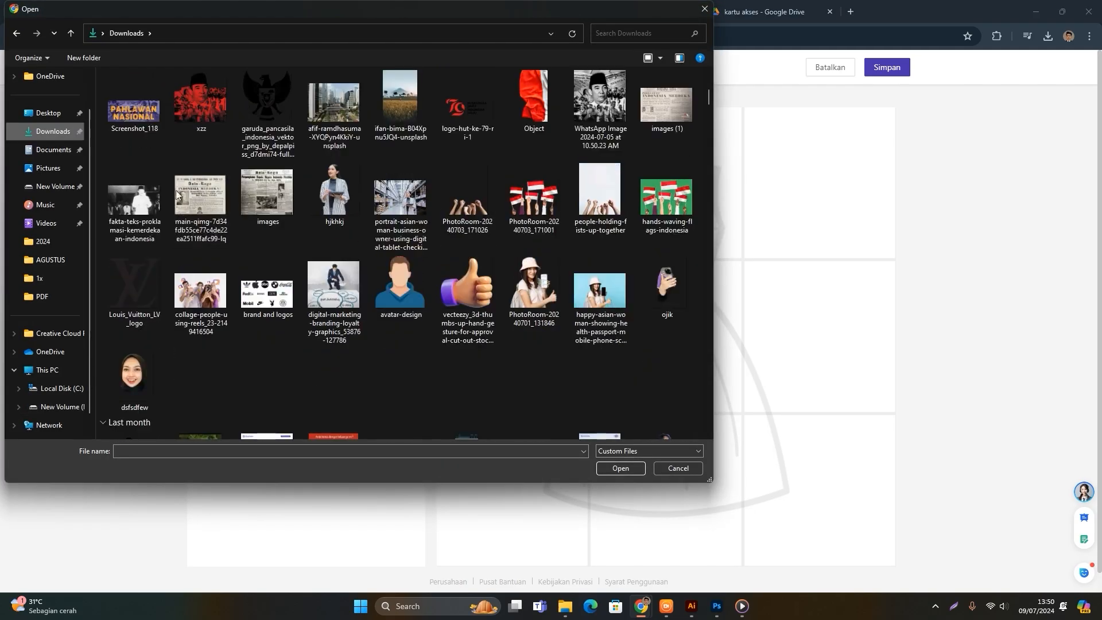
{"action": "left_click", "coordinate": [136, 276]}
{"action": "left_click", "coordinate": [627, 472]}
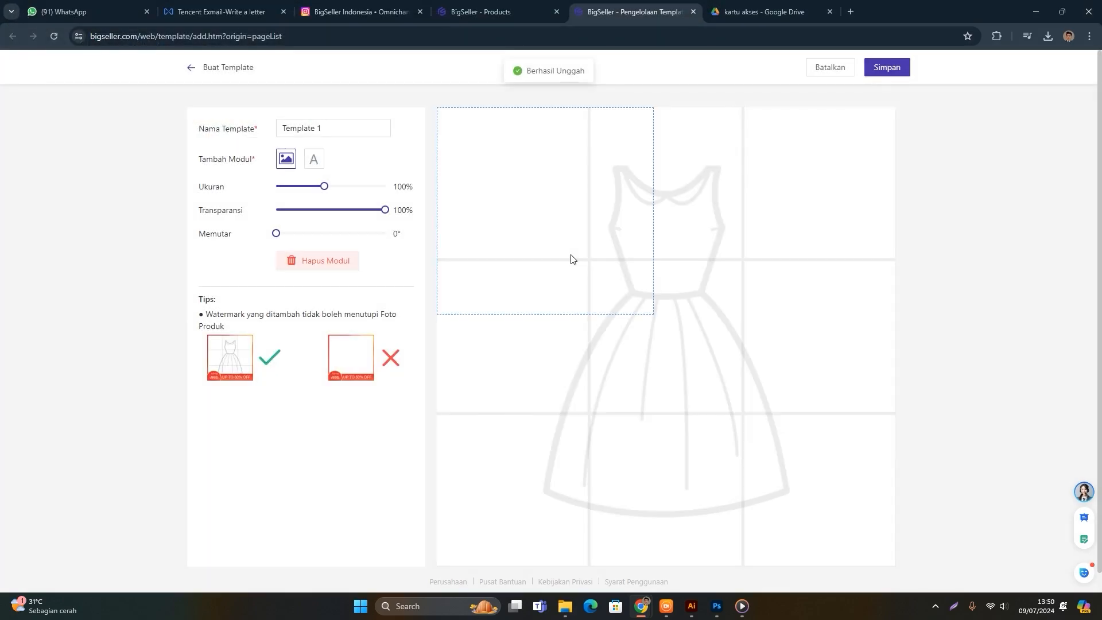
Scale the logo to 59% and place it in the lower-right corner of the template, leaving opacity at 100% and rotation at 0°
{"action": "left_click_drag", "start_coordinate": [732, 364], "coordinate": [800, 475]}
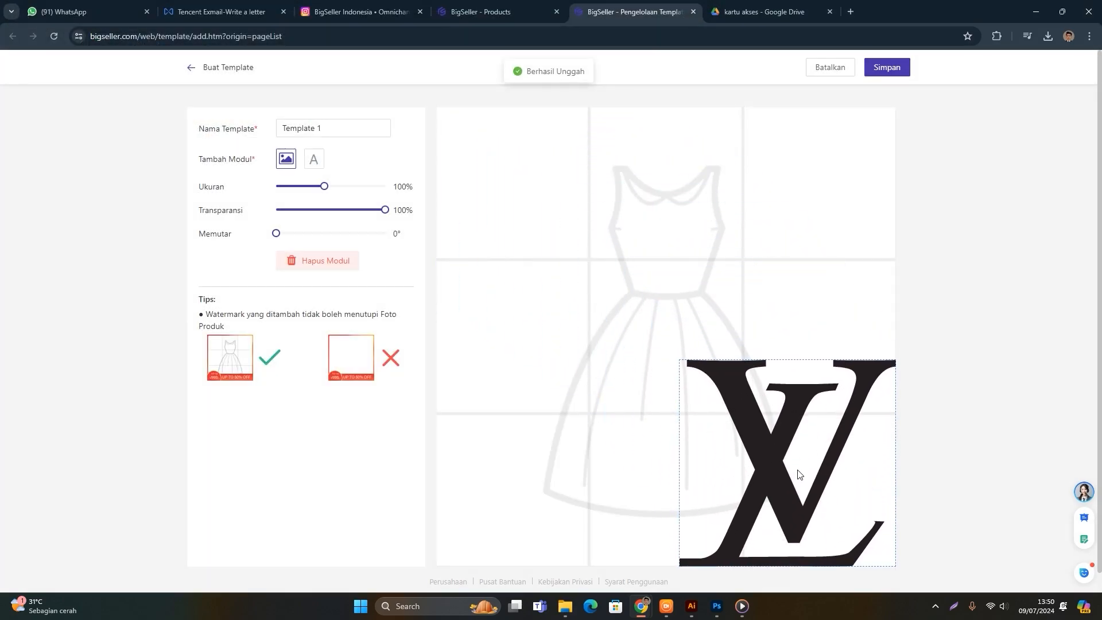
{"action": "left_click_drag", "start_coordinate": [325, 188], "coordinate": [300, 191]}
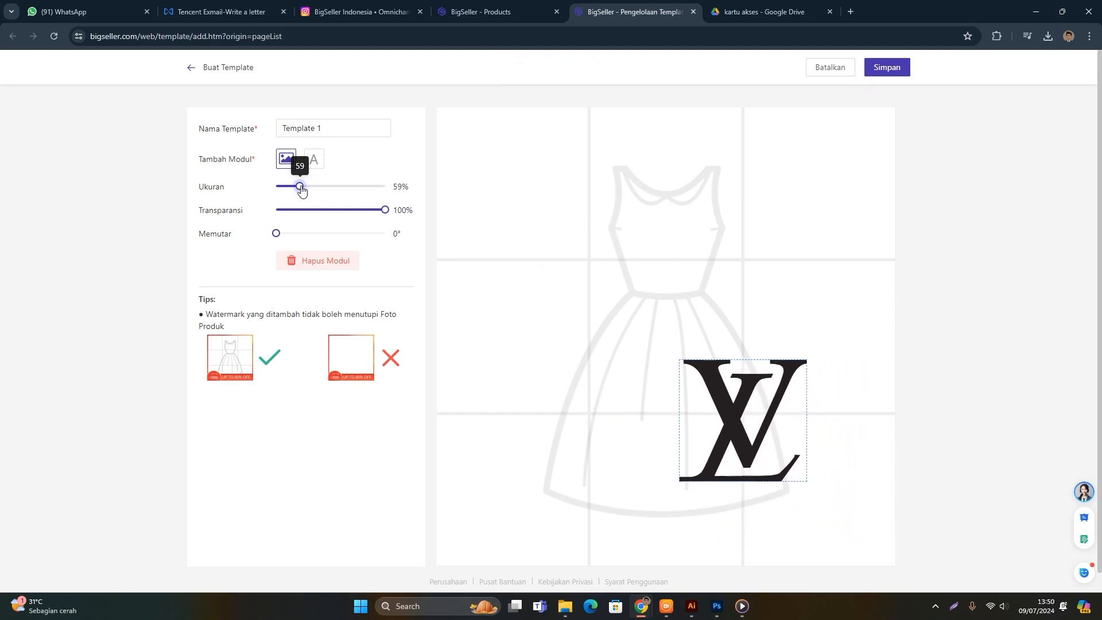
{"action": "left_click_drag", "start_coordinate": [764, 404], "coordinate": [852, 489]}
{"action": "mouse_move", "coordinate": [385, 210]}
{"action": "left_mouse_down"}
{"action": "mouse_move", "coordinate": [299, 221]}
{"action": "mouse_move", "coordinate": [385, 211]}
{"action": "left_mouse_up"}
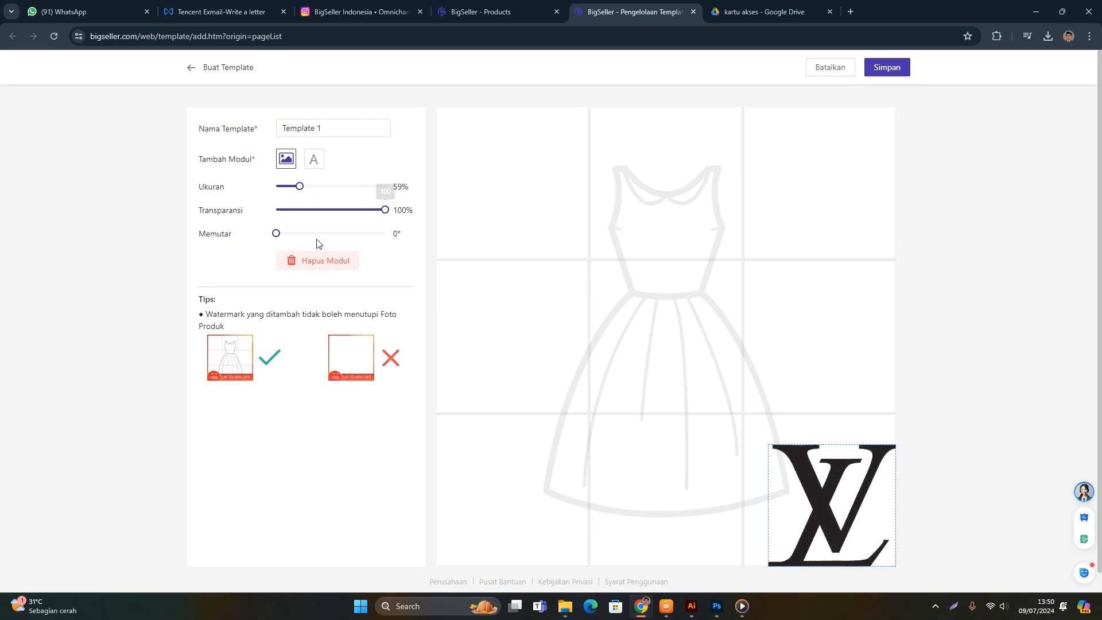
{"action": "left_click_drag", "start_coordinate": [277, 235], "coordinate": [251, 255]}
Add a text module reading "DISKON SPESIAL" and place it at the left edge of the template, just above mid-height
{"action": "left_click", "coordinate": [314, 165]}
{"action": "left_click_drag", "start_coordinate": [318, 189], "coordinate": [279, 190]}
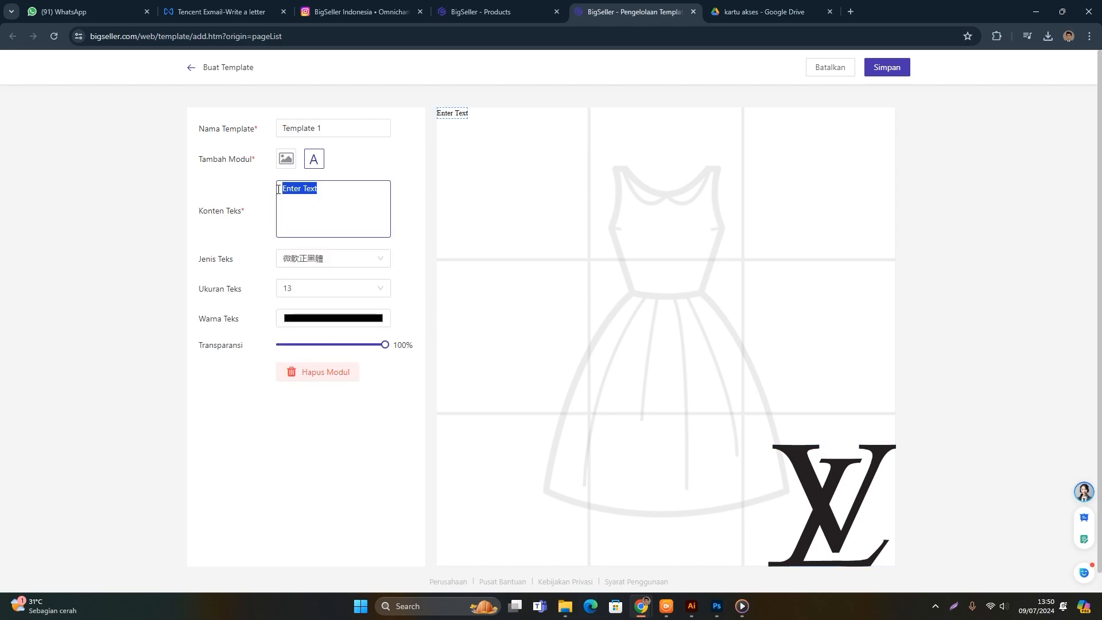
{"action": "type", "text": "DISKON"}
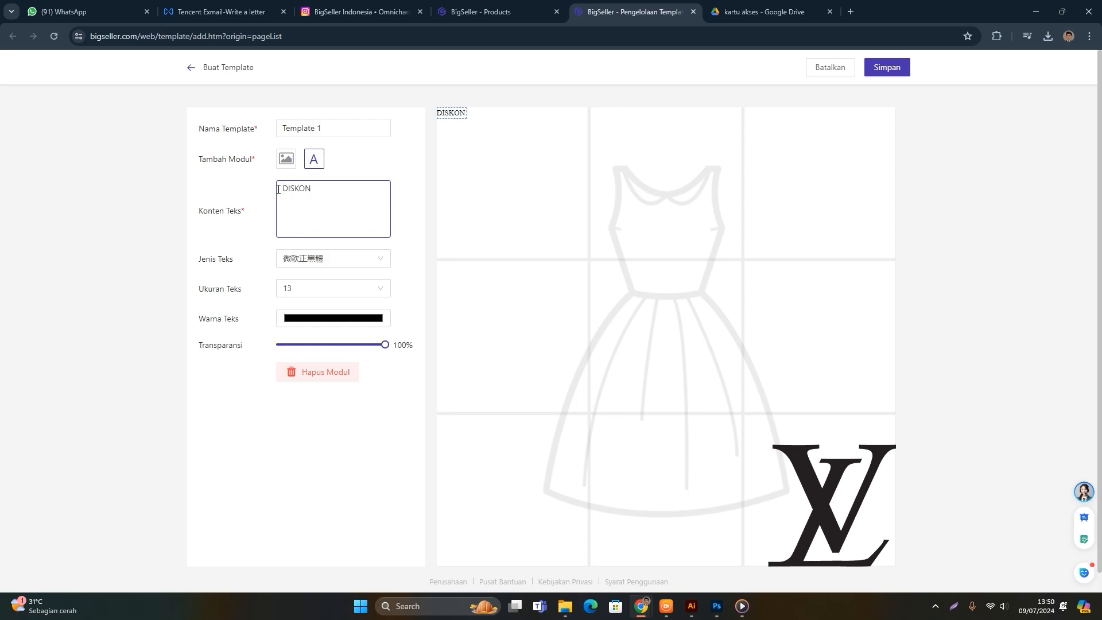
{"action": "type", "text": " SPESIAL"}
{"action": "left_click_drag", "start_coordinate": [465, 116], "coordinate": [445, 295]}
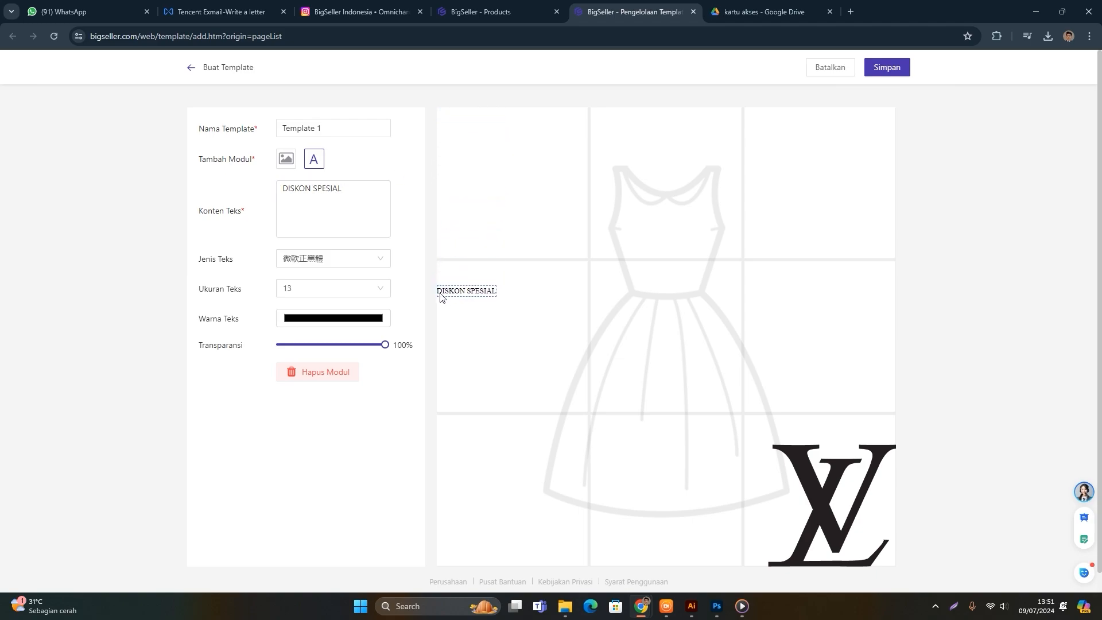
Set the "DISKON SPESIAL" text to the Verdana font at size 22
{"action": "left_click", "coordinate": [352, 262]}
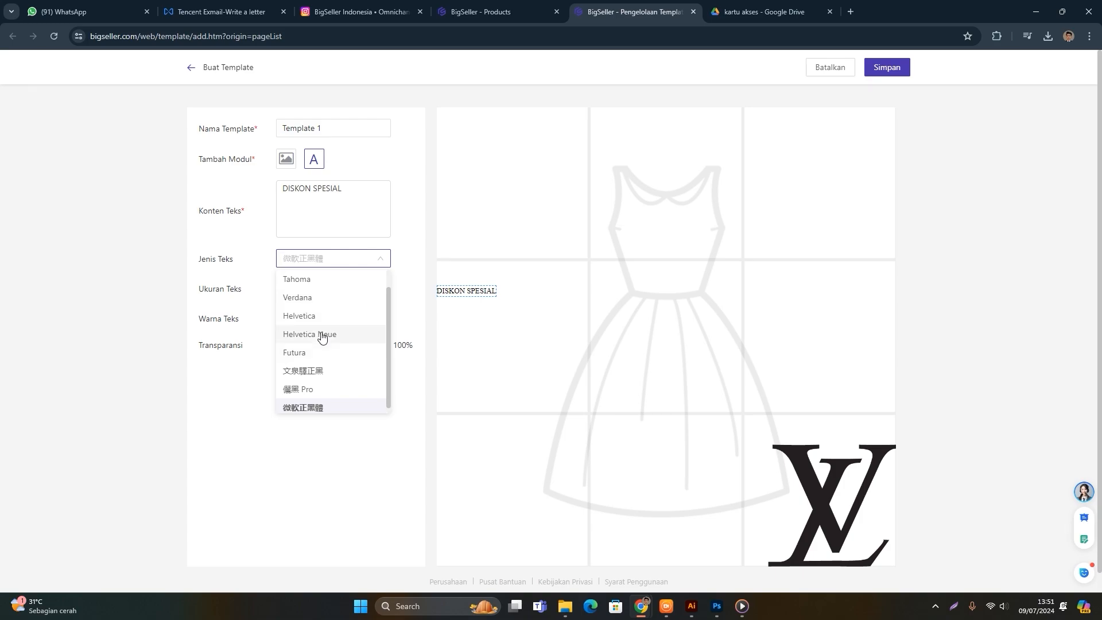
{"action": "left_click", "coordinate": [323, 336]}
{"action": "left_click", "coordinate": [320, 263]}
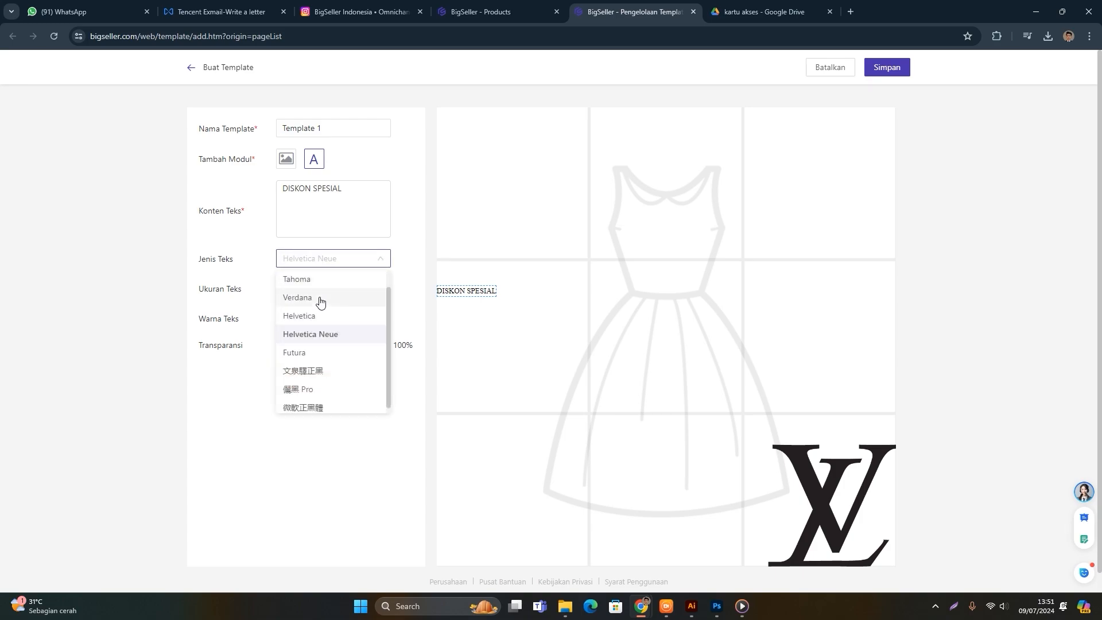
{"action": "left_click", "coordinate": [319, 299]}
{"action": "left_click", "coordinate": [315, 290]}
{"action": "scroll", "coordinate": [317, 425], "scroll_direction": "down", "scroll_amount": 2}
{"action": "left_click", "coordinate": [307, 380]}
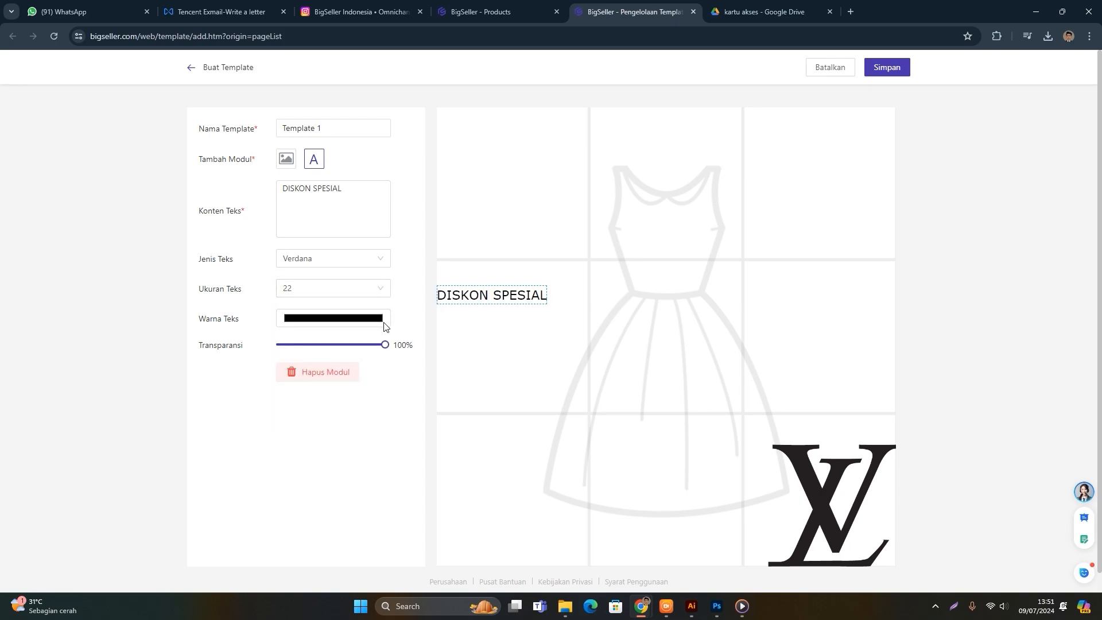
Change the colour of the "DISKON SPESIAL" text to red
{"action": "left_click", "coordinate": [373, 323]}
{"action": "left_click_drag", "start_coordinate": [363, 355], "coordinate": [413, 329]}
{"action": "left_click", "coordinate": [473, 342]}
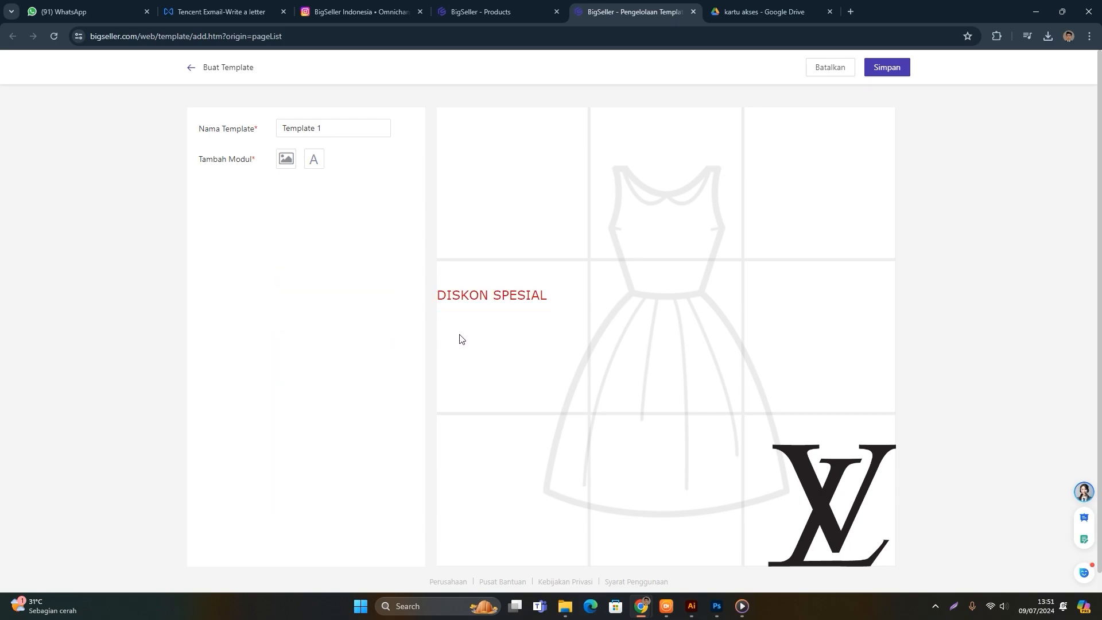
Move the "DISKON SPESIAL" text to the template's lower-left corner, leaving its opacity at 100%, and save the template
{"action": "left_click", "coordinate": [498, 299]}
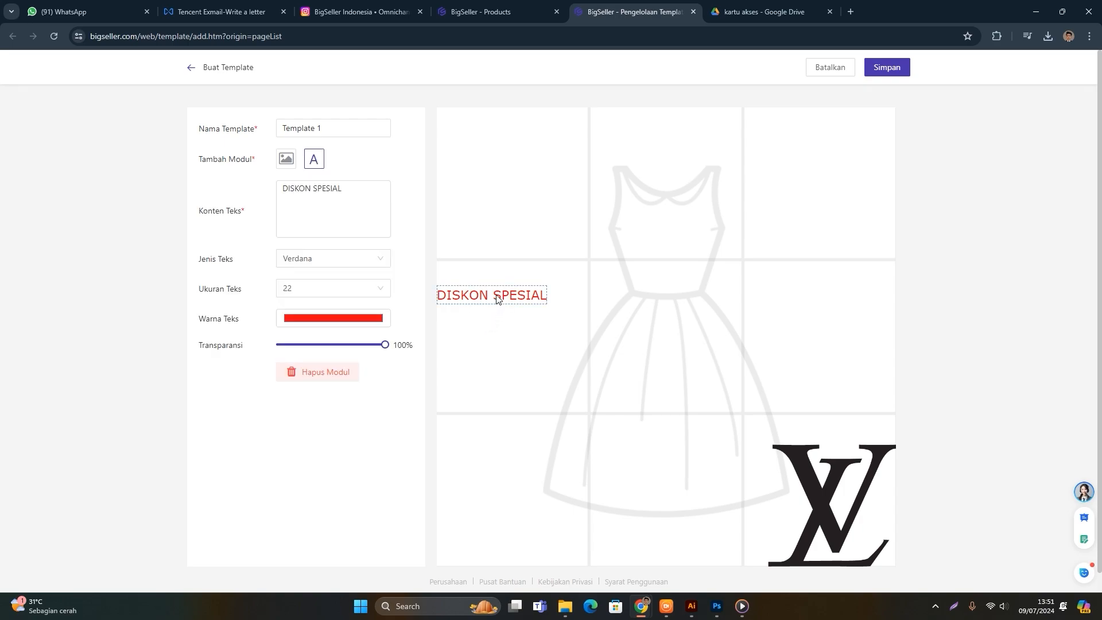
{"action": "left_click_drag", "start_coordinate": [513, 301], "coordinate": [511, 325]}
{"action": "left_click_drag", "start_coordinate": [378, 356], "coordinate": [401, 345]}
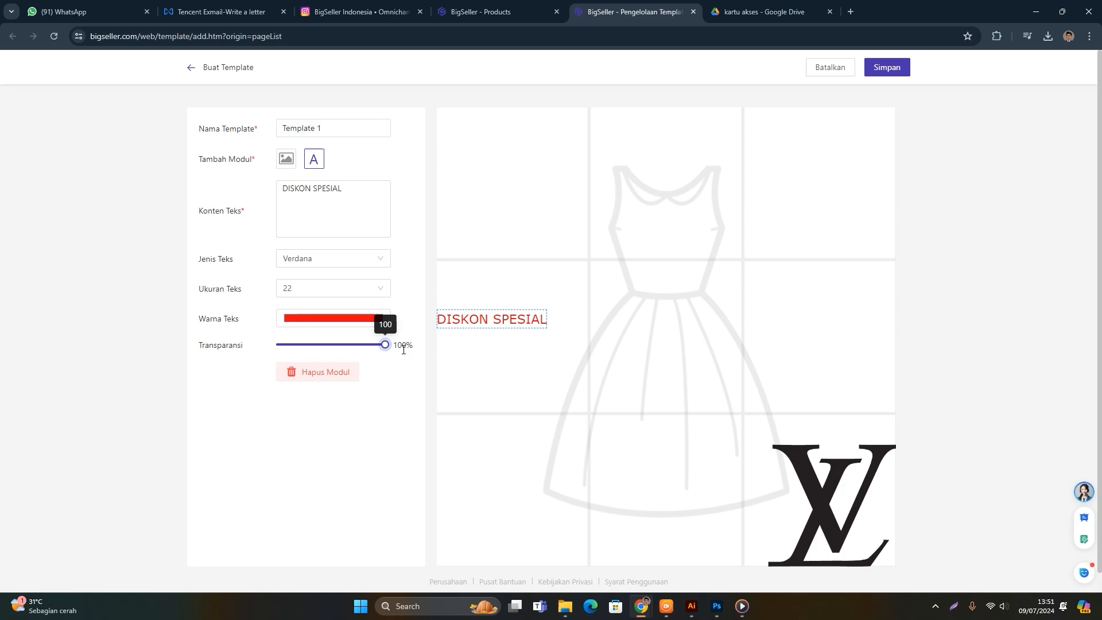
{"action": "left_click_drag", "start_coordinate": [494, 327], "coordinate": [477, 535]}
{"action": "left_click", "coordinate": [889, 69]}
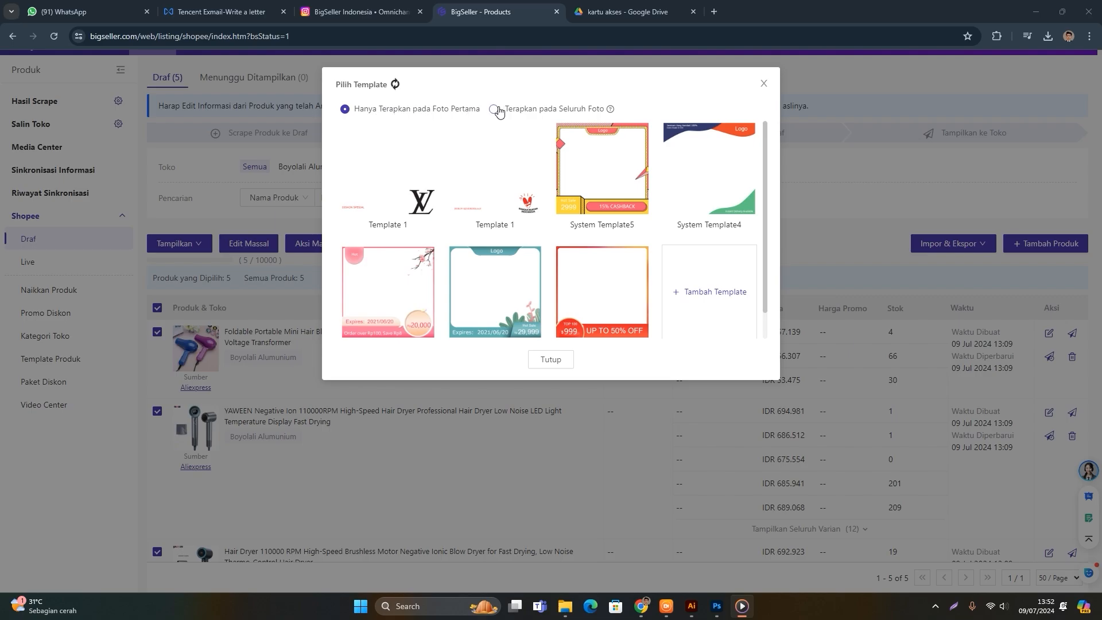
Apply the System Template5 watermark to only the first photo of the selected draft products and confirm the preview
{"action": "left_click", "coordinate": [528, 109]}
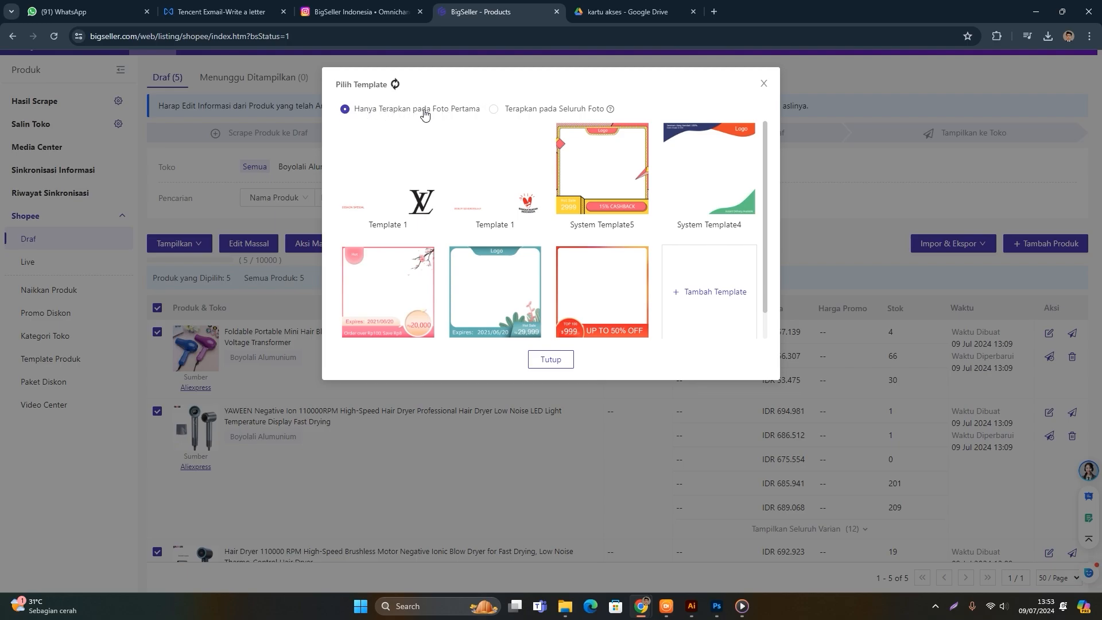
{"action": "left_click", "coordinate": [345, 111]}
{"action": "left_click", "coordinate": [619, 165]}
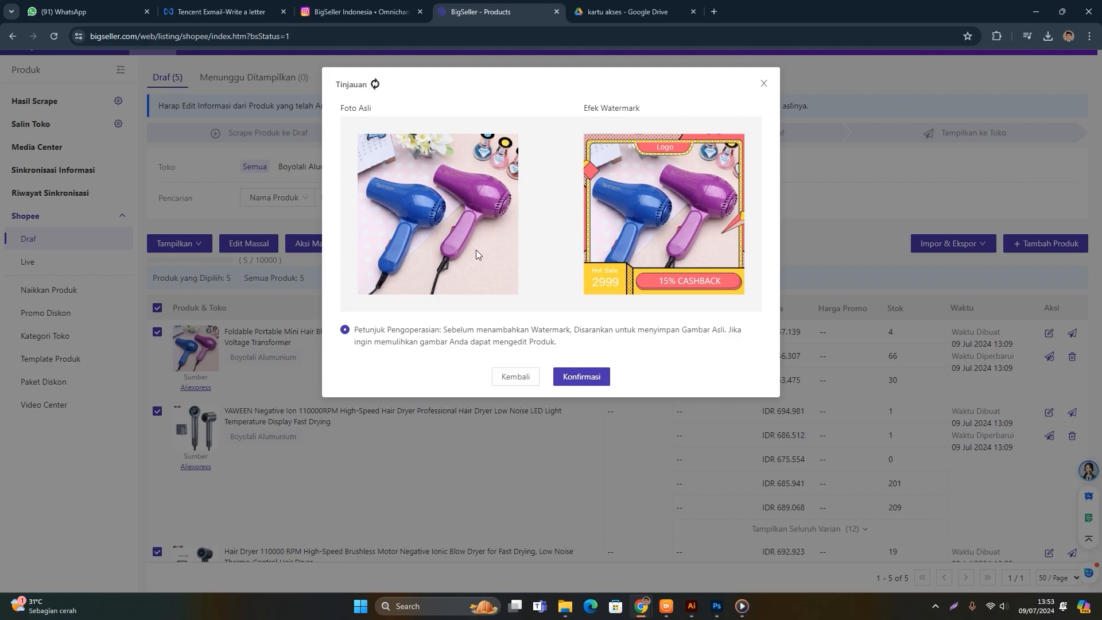
{"action": "left_click", "coordinate": [595, 377]}
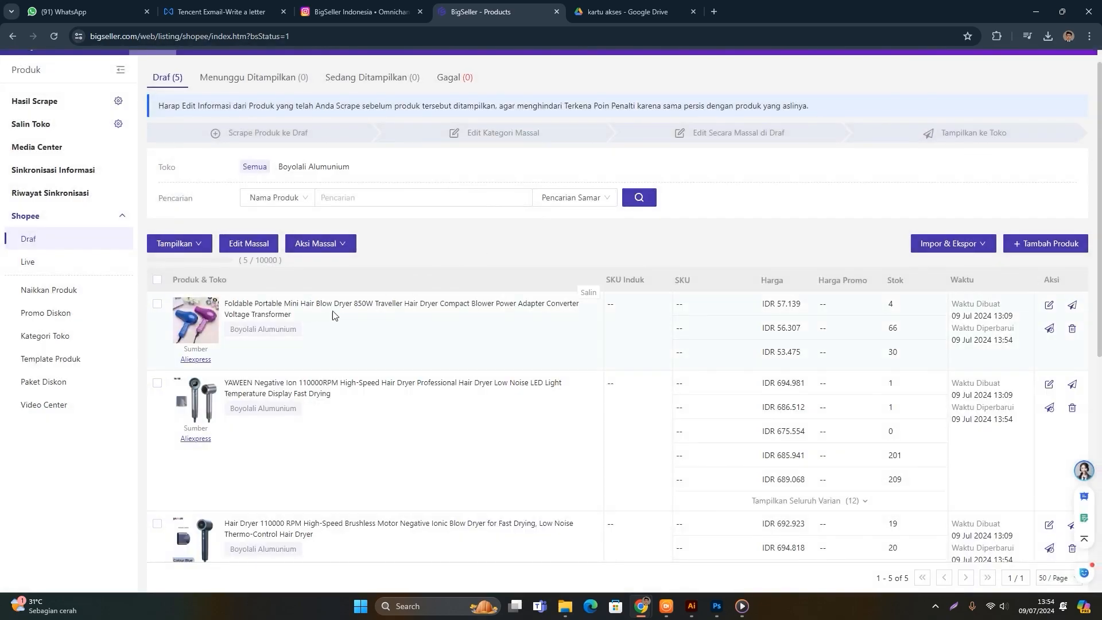
Examine the cover photos of the draft products to check the applied watermark
{"action": "scroll", "coordinate": [270, 299], "scroll_direction": "down", "scroll_amount": 2}
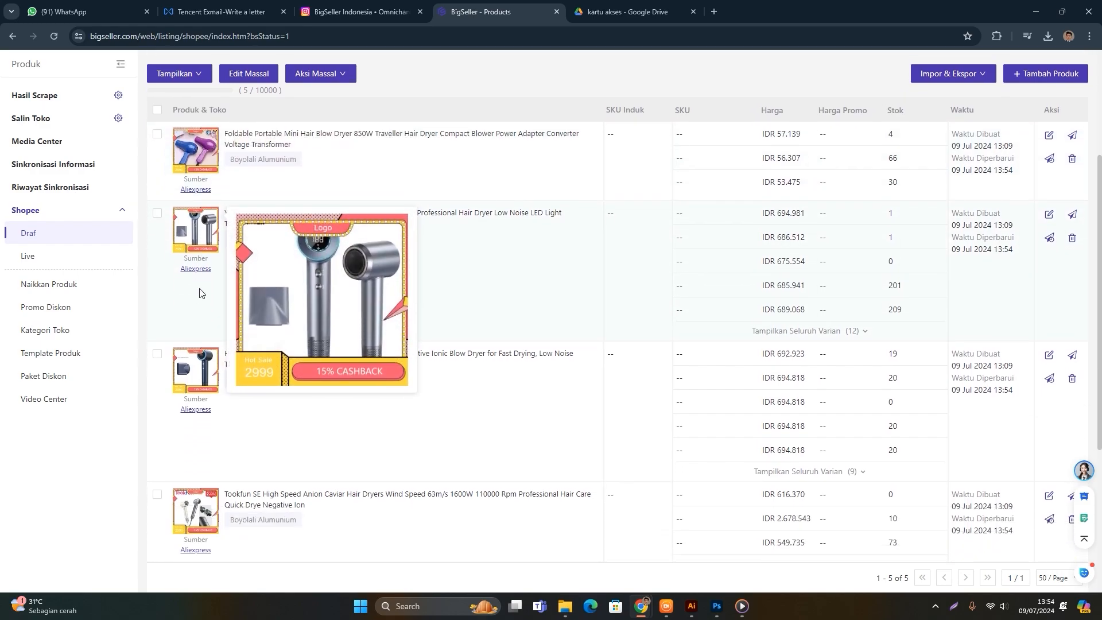
{"action": "scroll", "coordinate": [199, 287], "scroll_direction": "down", "scroll_amount": 1}
{"action": "scroll", "coordinate": [198, 366], "scroll_direction": "down", "scroll_amount": 4}
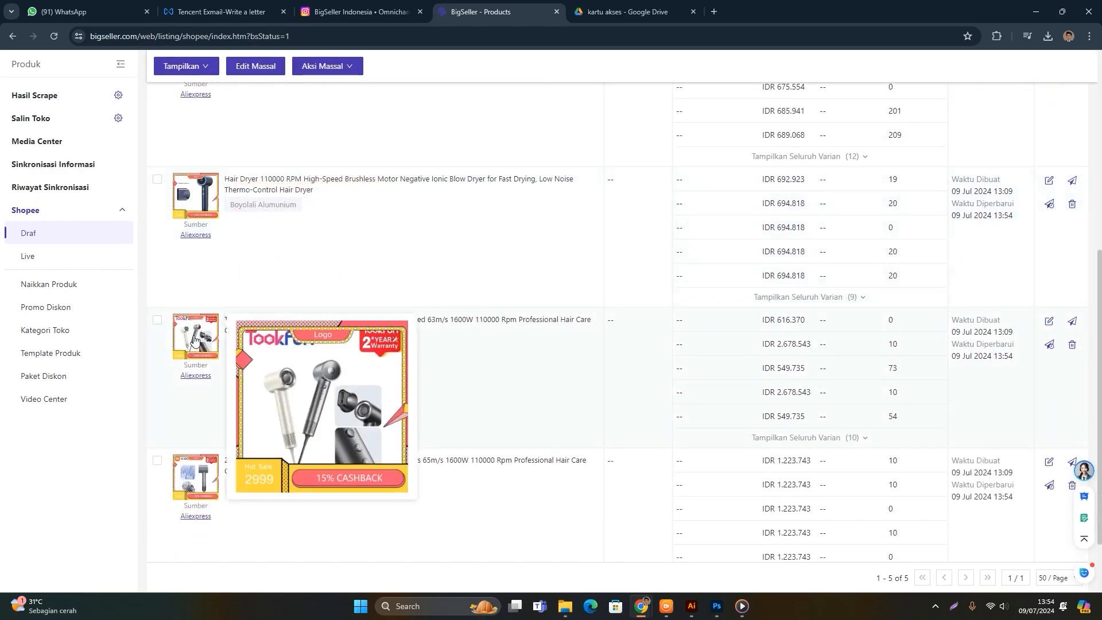
{"action": "scroll", "coordinate": [202, 327], "scroll_direction": "up", "scroll_amount": 5}
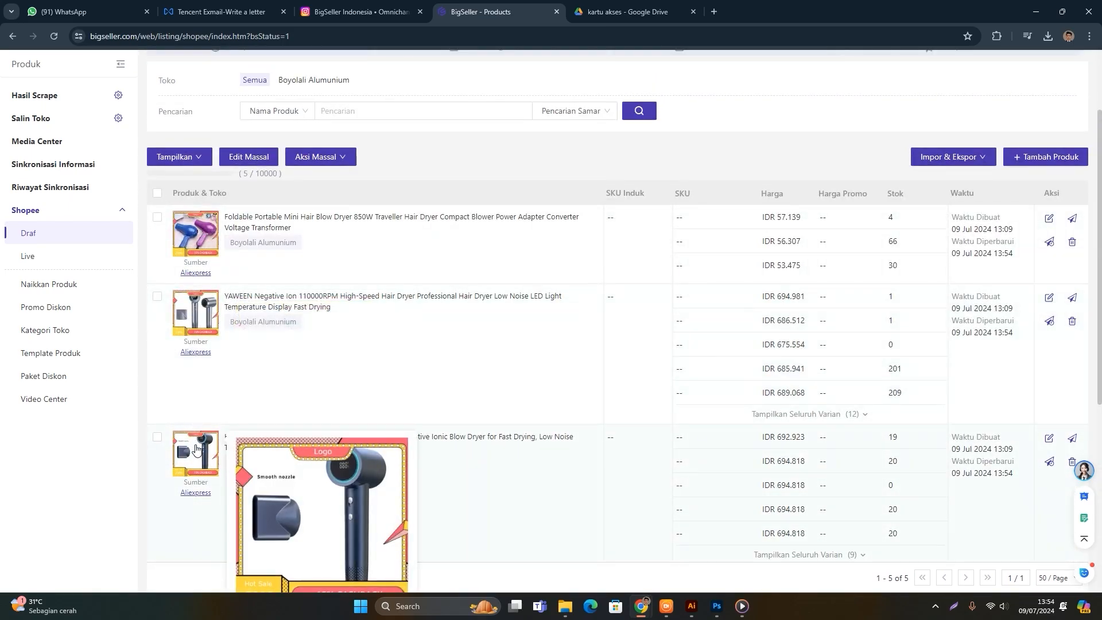
{"action": "mouse_move", "coordinate": [201, 230]}
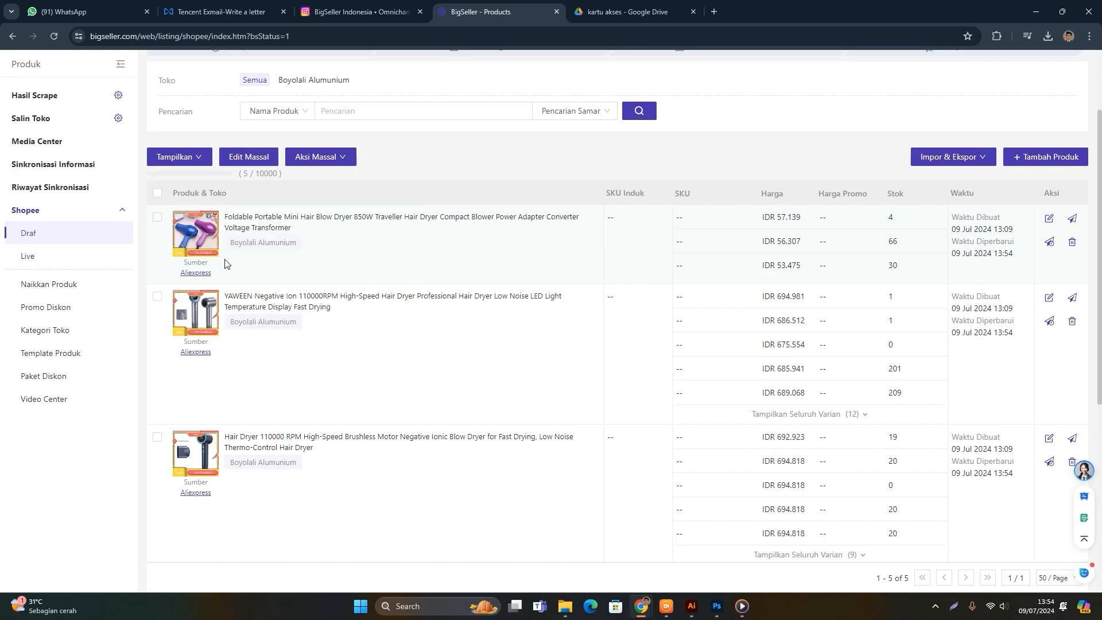
Open the Foldable Portable Mini Hair Blow Dryer draft for editing and examine its details down to the product photos
{"action": "left_click", "coordinate": [1049, 221]}
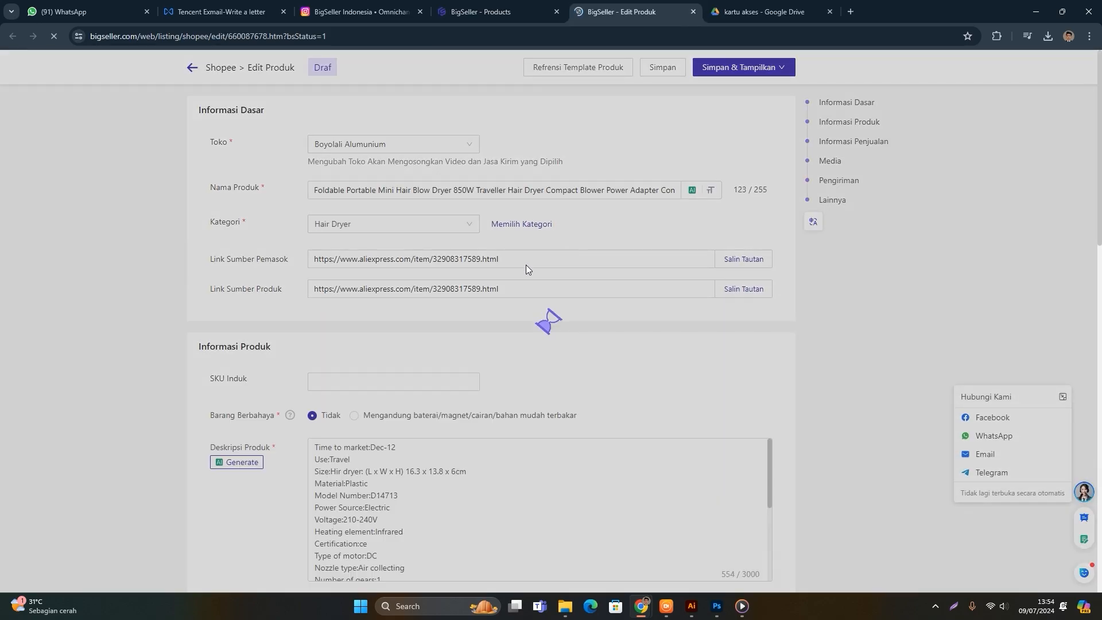
{"action": "scroll", "coordinate": [494, 290], "scroll_direction": "down", "scroll_amount": 5}
{"action": "scroll", "coordinate": [495, 290], "scroll_direction": "down", "scroll_amount": 10}
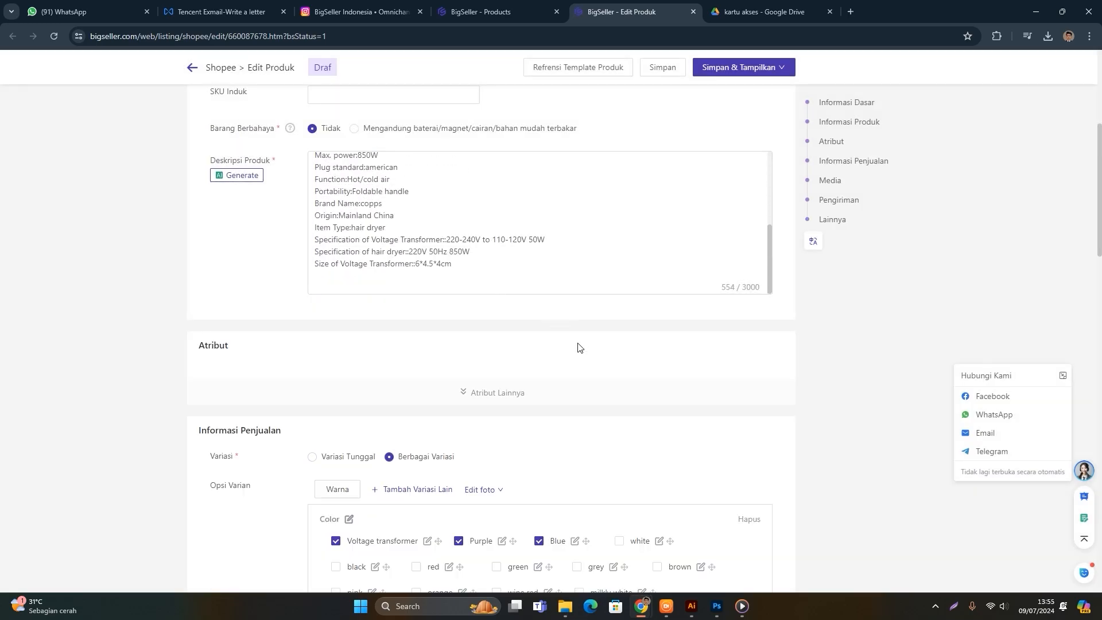
{"action": "mouse_move", "coordinate": [520, 262]}
{"action": "scroll", "coordinate": [520, 261], "scroll_direction": "down", "scroll_amount": 7}
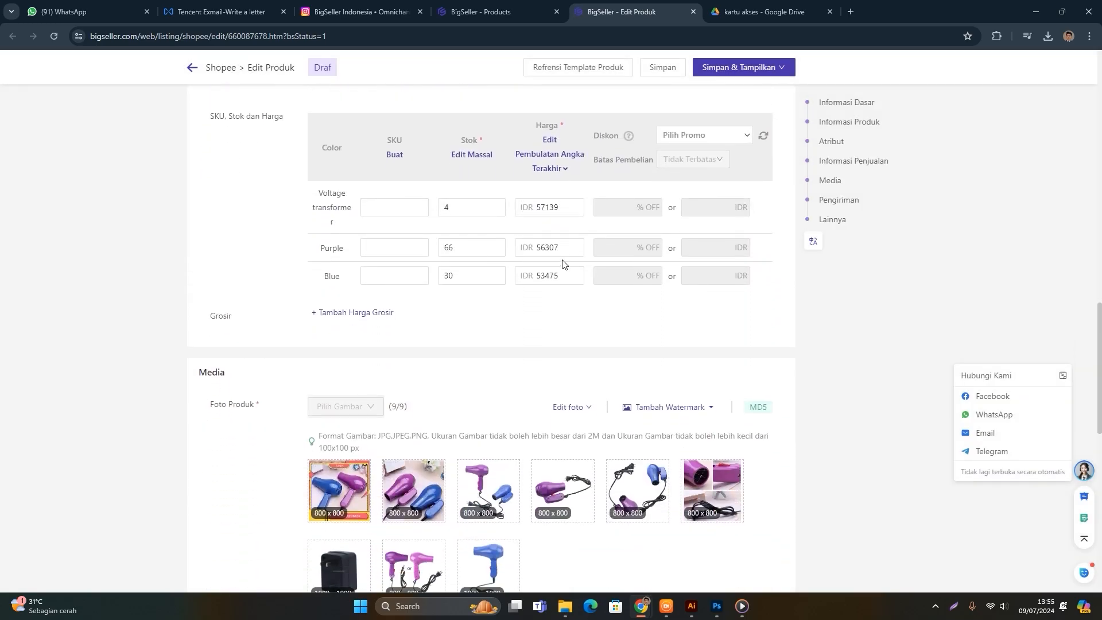